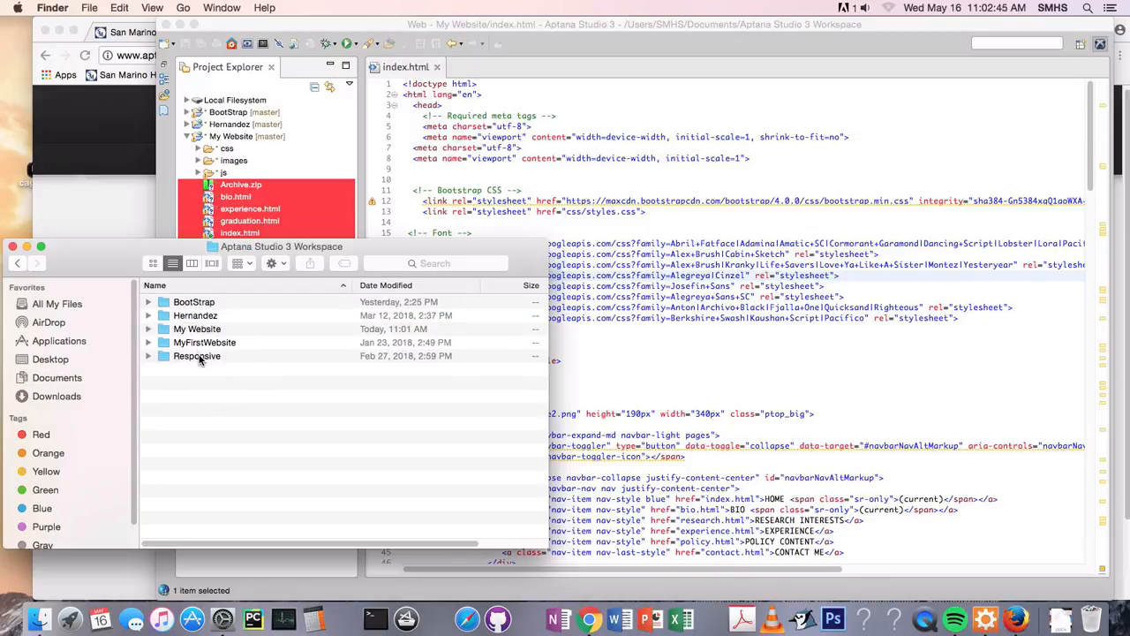
Open the My Website folder and look over the website files inside it
{"action": "double_click", "coordinate": [199, 329]}
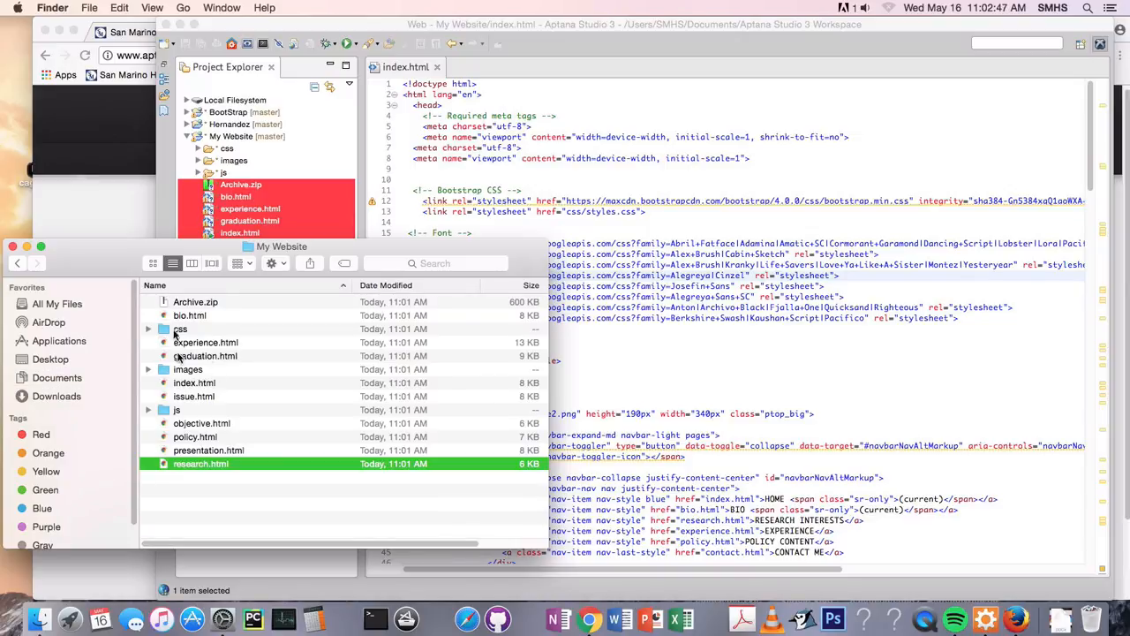
{"action": "left_click_drag", "start_coordinate": [263, 475], "coordinate": [187, 314]}
{"action": "left_click", "coordinate": [260, 493]}
{"action": "left_click_drag", "start_coordinate": [278, 506], "coordinate": [148, 148]}
{"action": "left_click", "coordinate": [373, 514]}
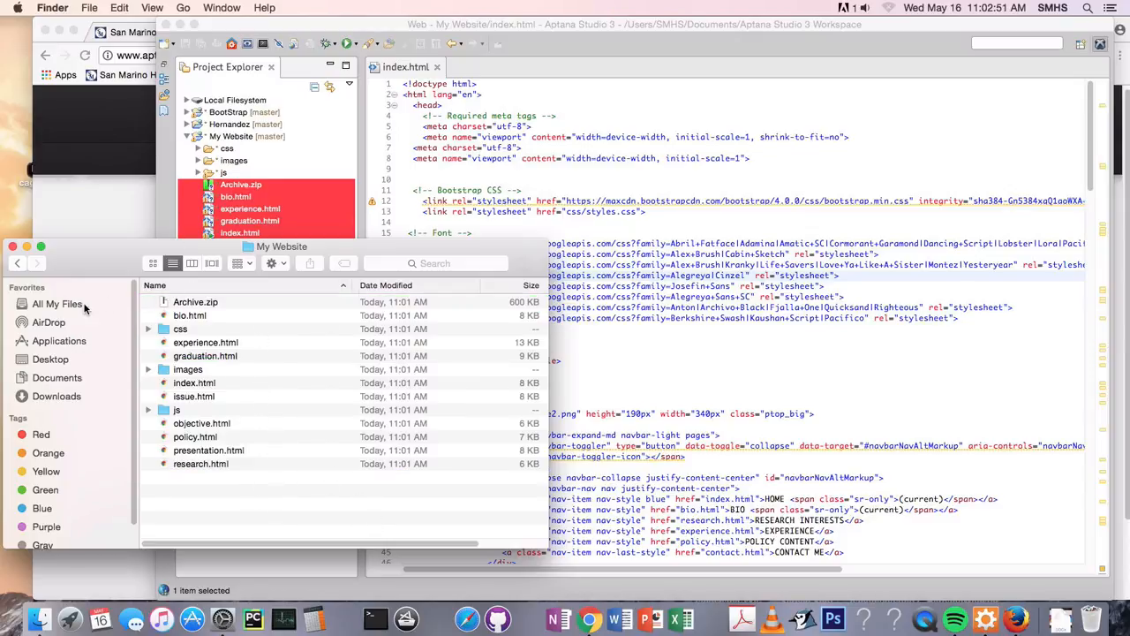
Navigate from Documents through Aptana Studio 3 Workspace into the My Website folder to show where its files are stored
{"action": "left_click", "coordinate": [55, 379]}
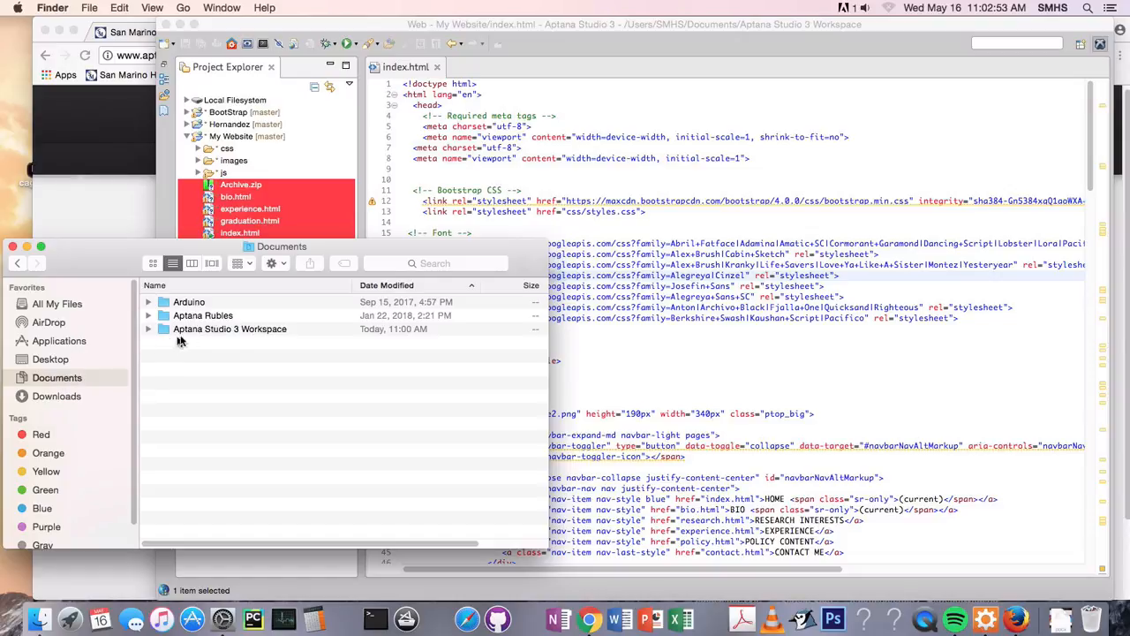
{"action": "left_click", "coordinate": [233, 328]}
{"action": "double_click", "coordinate": [244, 330]}
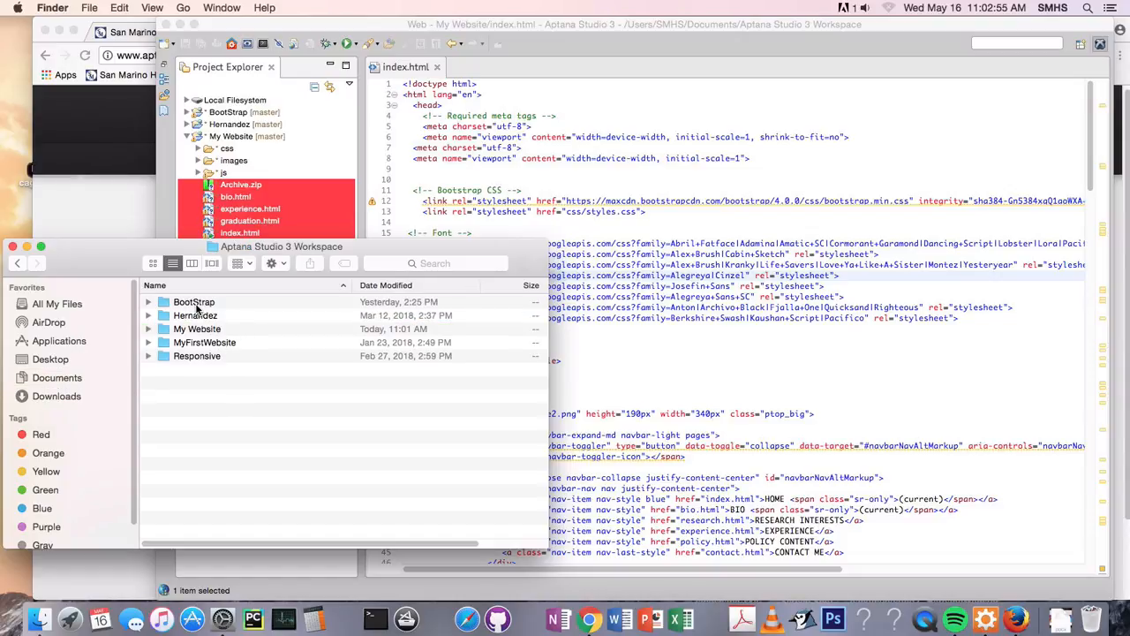
{"action": "double_click", "coordinate": [200, 330]}
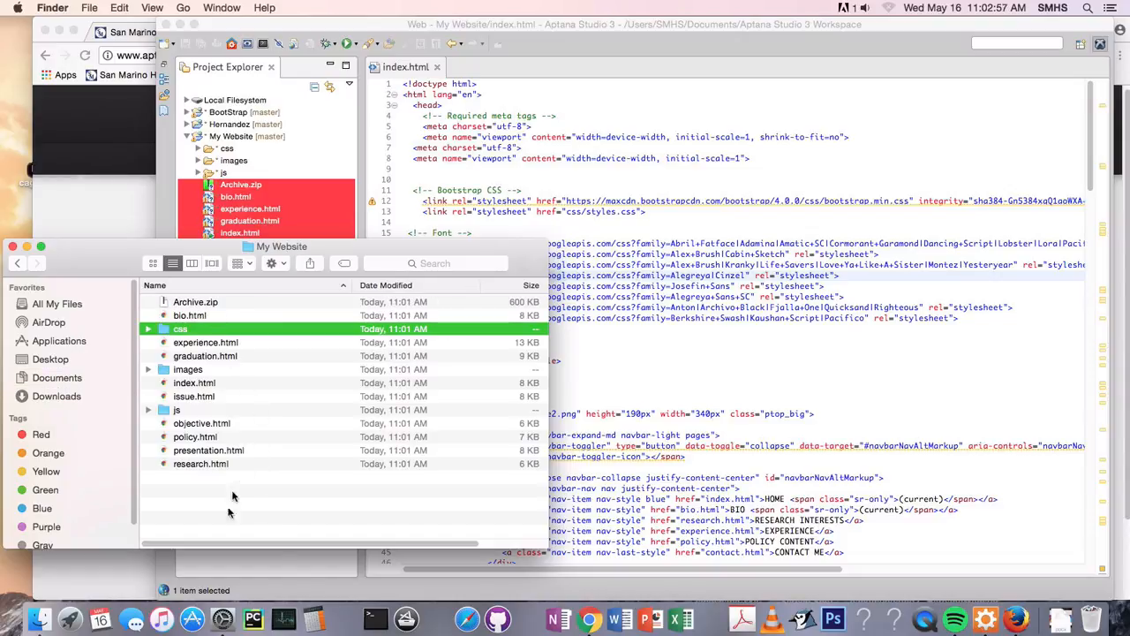
{"action": "left_click_drag", "start_coordinate": [280, 530], "coordinate": [154, 212]}
{"action": "left_click", "coordinate": [261, 486]}
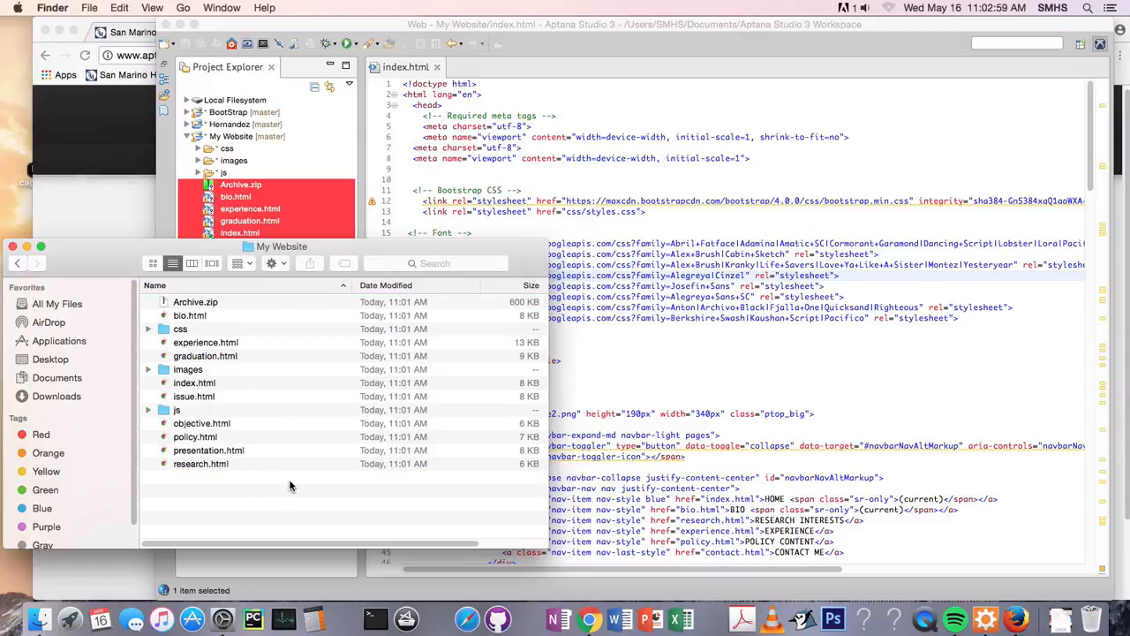
Bring the browser window in front of Aptana Studio, then select all files and folders in My Website
{"action": "left_click", "coordinate": [97, 213]}
{"action": "left_click", "coordinate": [27, 279]}
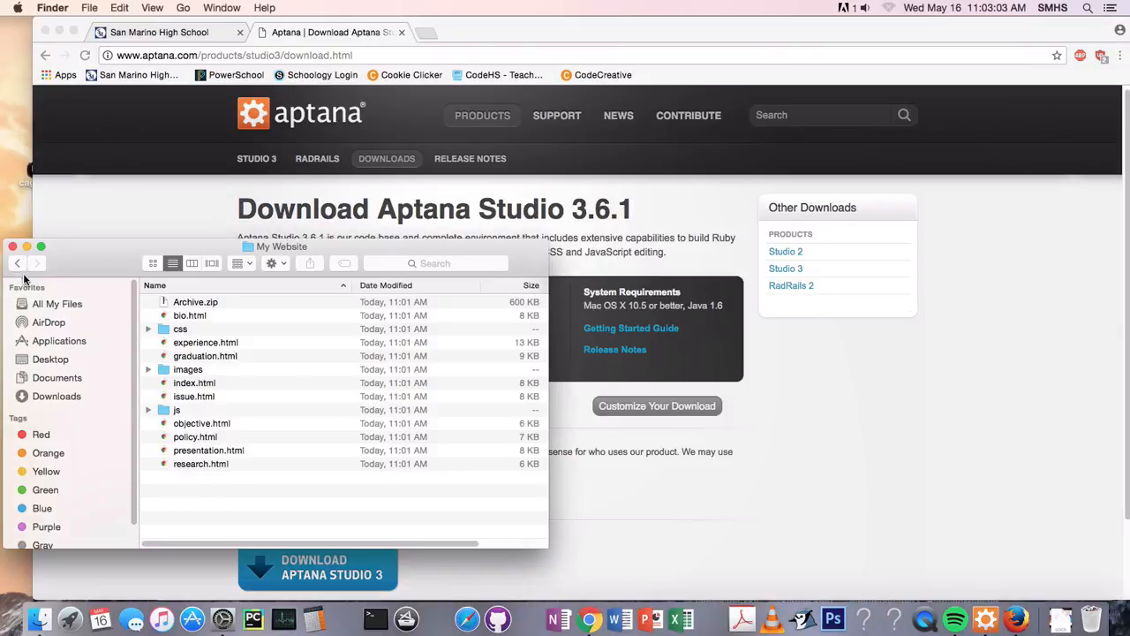
{"action": "key", "text": "super+a"}
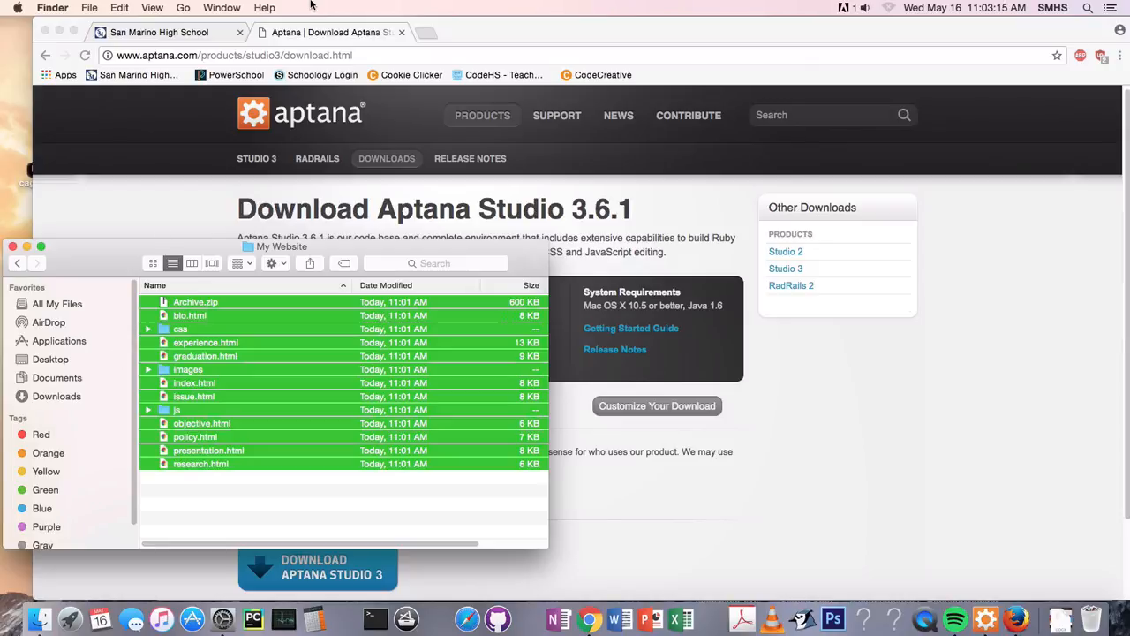
Search the web for "filezilla" in a new browser tab
{"action": "left_click", "coordinate": [156, 202]}
{"action": "key", "text": "super+t"}
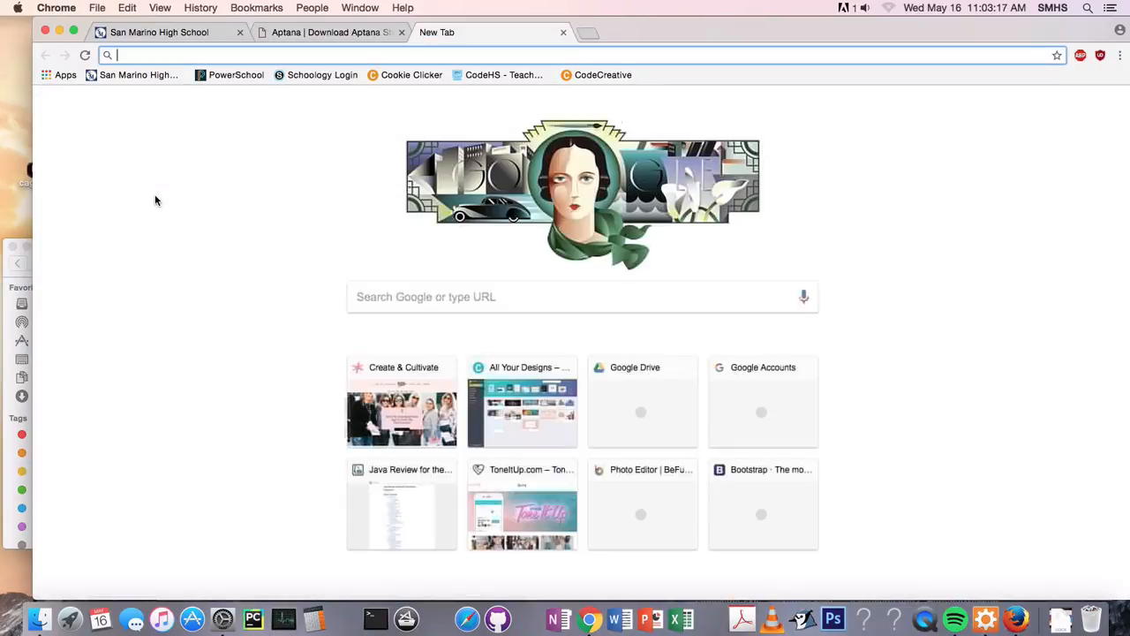
{"action": "type", "text": "file"}
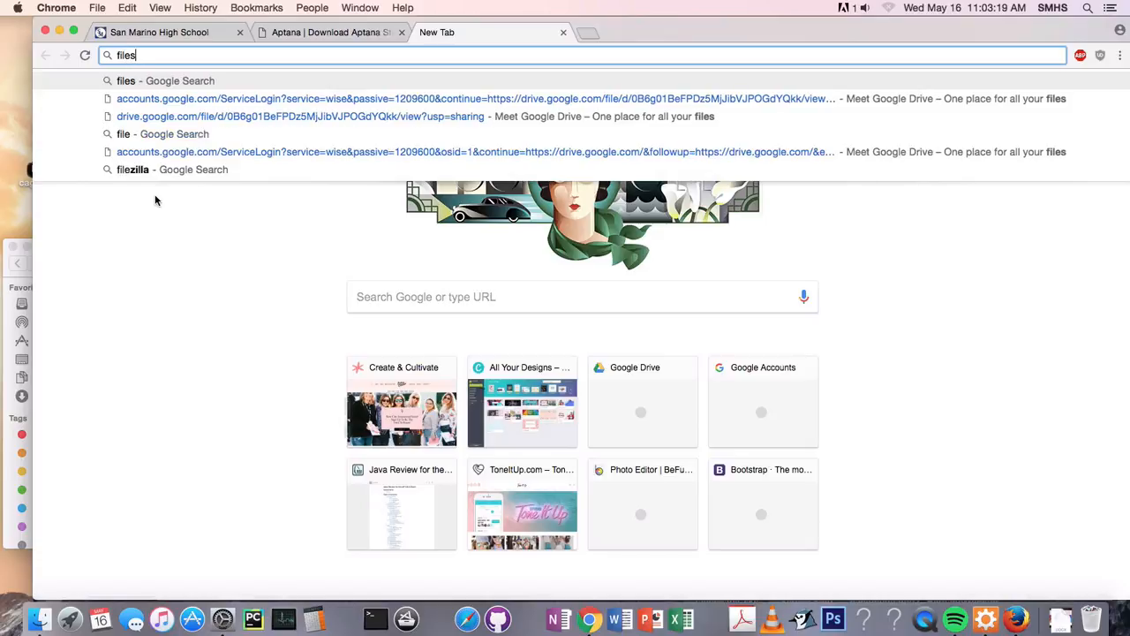
{"action": "type", "text": "f"}
{"action": "key", "text": "BackSpace"}
{"action": "type", "text": "zilla"}
{"action": "key", "text": "Return"}
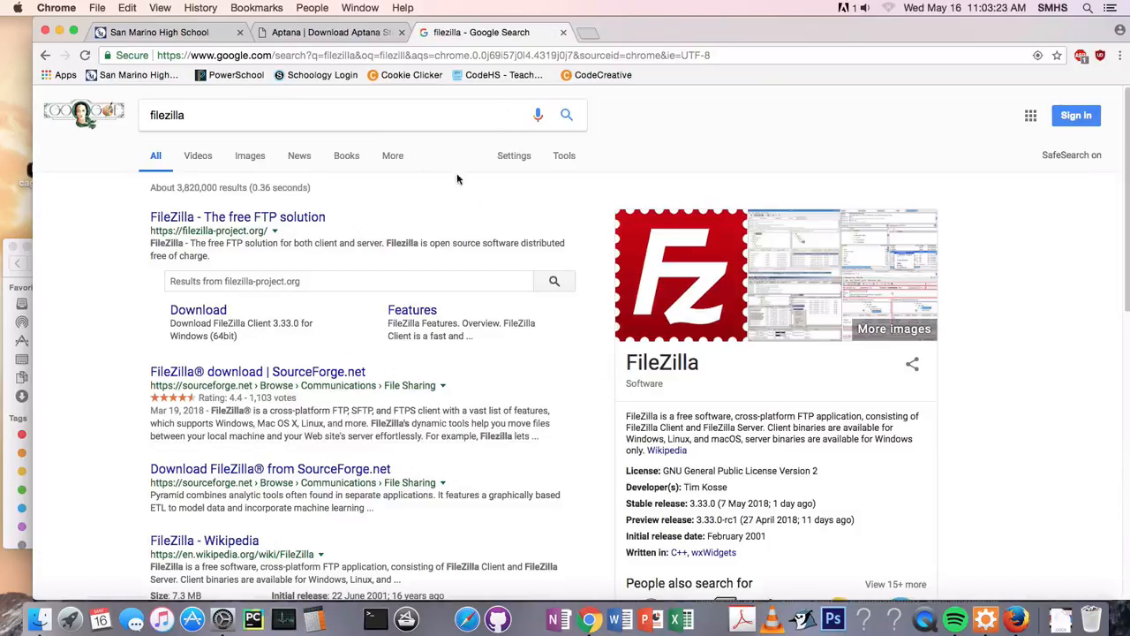
Go to the FileZilla Client download page and download the standard FileZilla edition for Mac OS X
{"action": "double_click", "coordinate": [237, 113]}
{"action": "left_click", "coordinate": [100, 332]}
{"action": "left_click", "coordinate": [204, 314]}
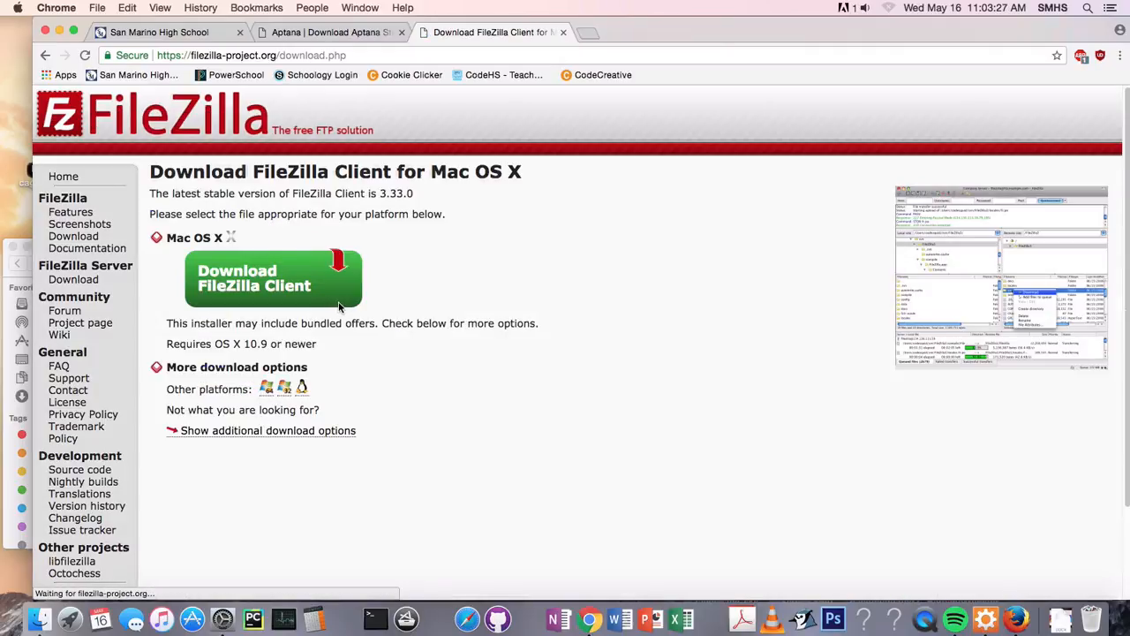
{"action": "left_click_drag", "start_coordinate": [430, 379], "coordinate": [432, 219]}
{"action": "left_click", "coordinate": [426, 212]}
{"action": "left_click", "coordinate": [219, 267]}
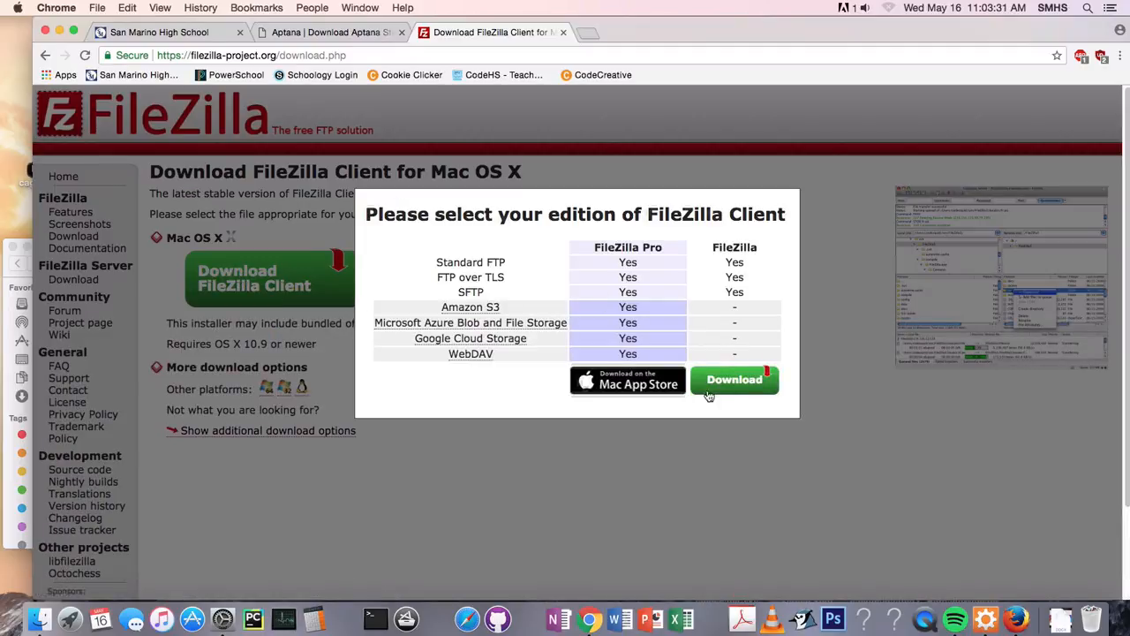
{"action": "left_click", "coordinate": [737, 386]}
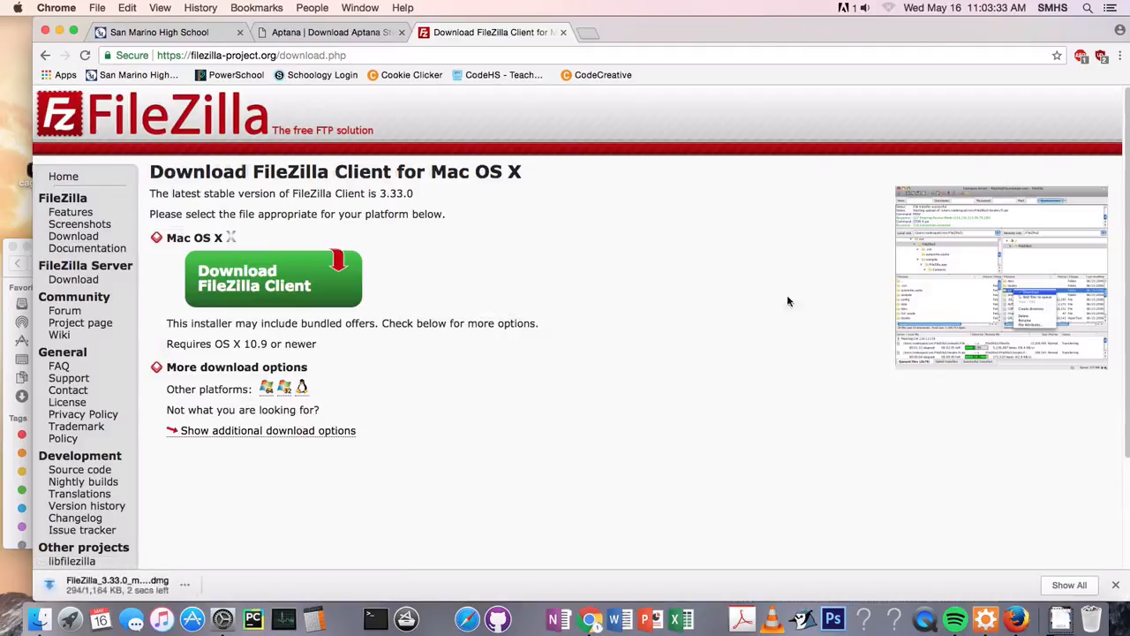
{"action": "left_click", "coordinate": [1089, 7]}
{"action": "type", "text": "aptan"}
{"action": "type", "text": "fil"}
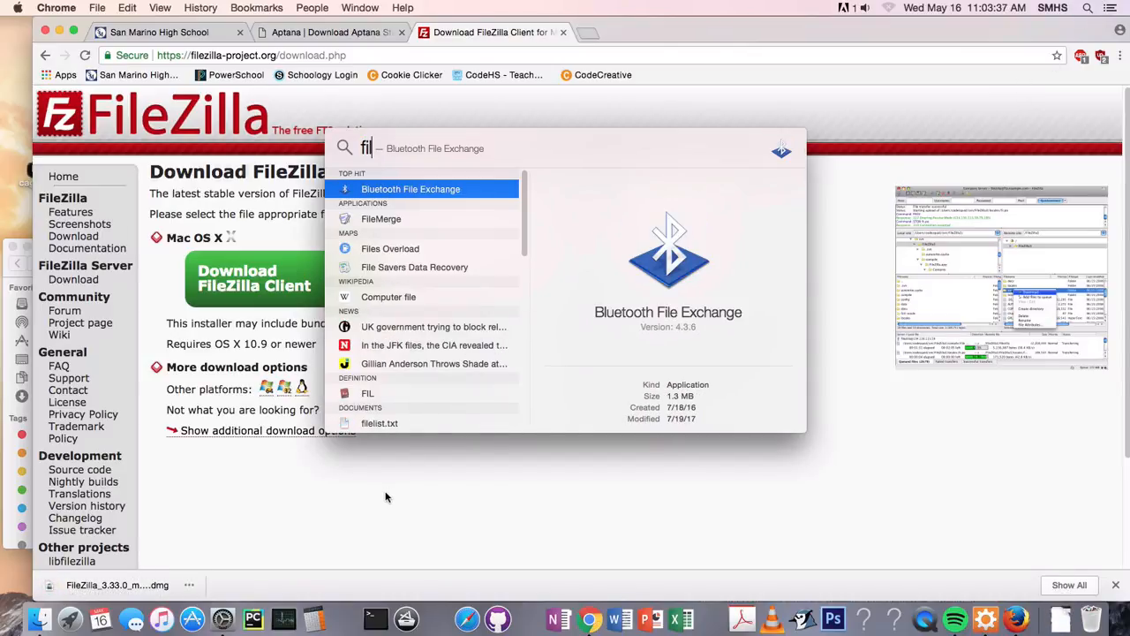
{"action": "key", "text": "Escape"}
Open the downloaded FileZilla disk image and agree to its license terms
{"action": "left_click", "coordinate": [128, 585]}
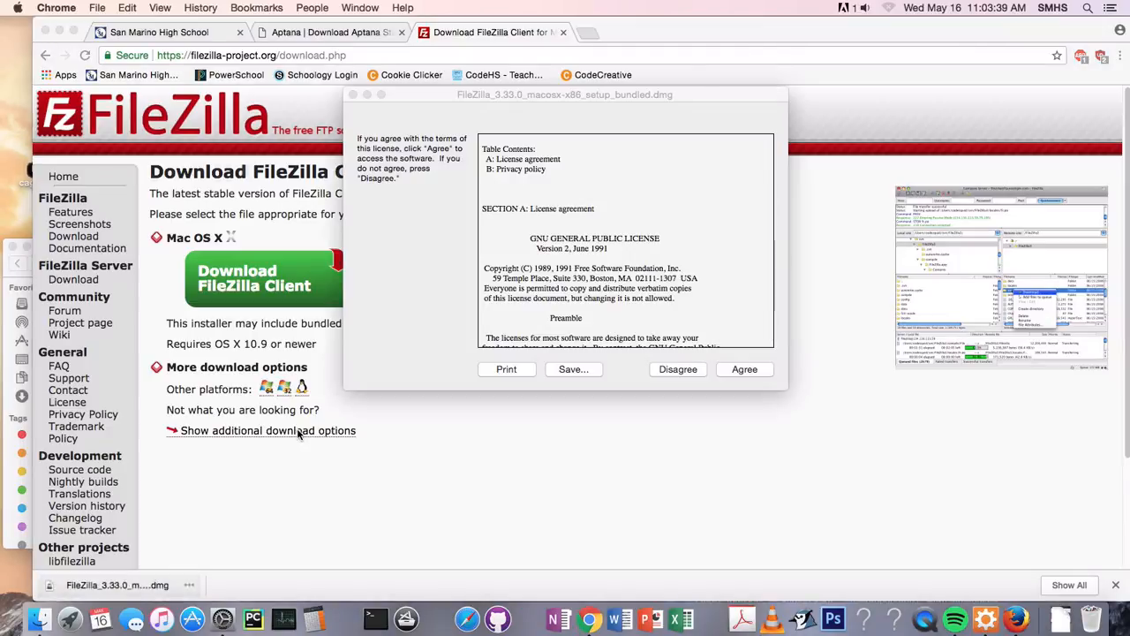
{"action": "left_click", "coordinate": [737, 370]}
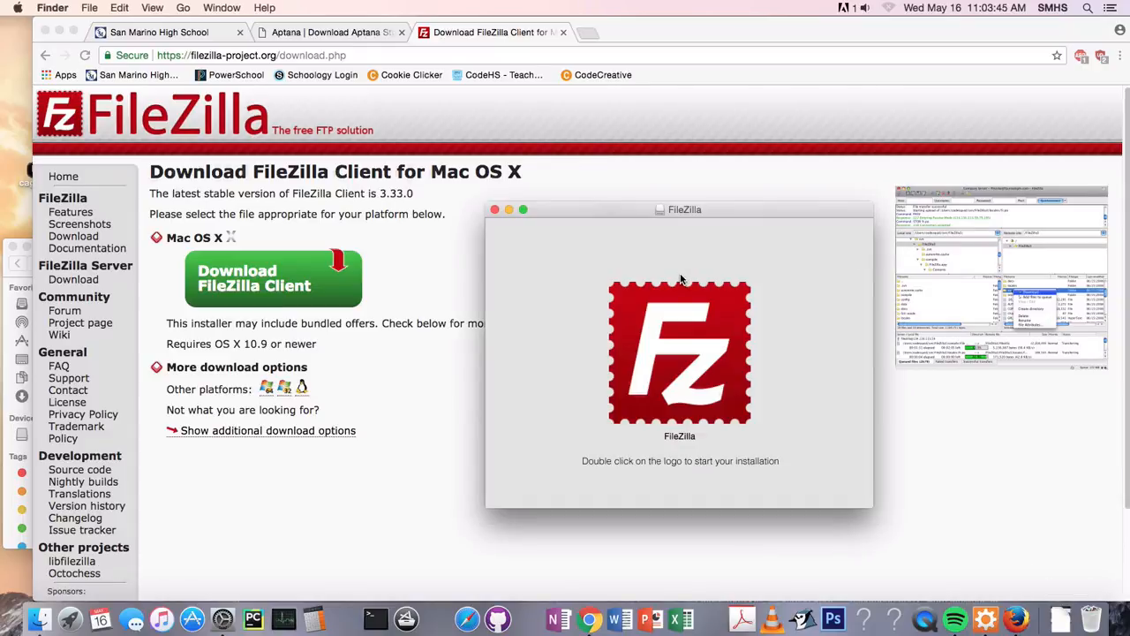
{"action": "double_click", "coordinate": [687, 362]}
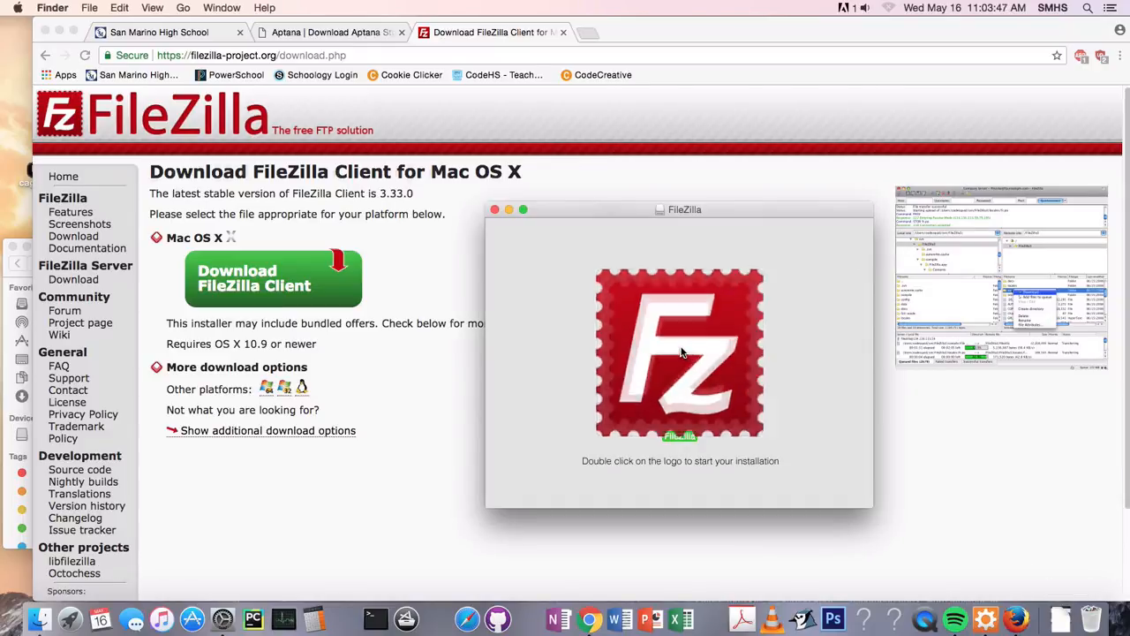
{"action": "left_click", "coordinate": [698, 254]}
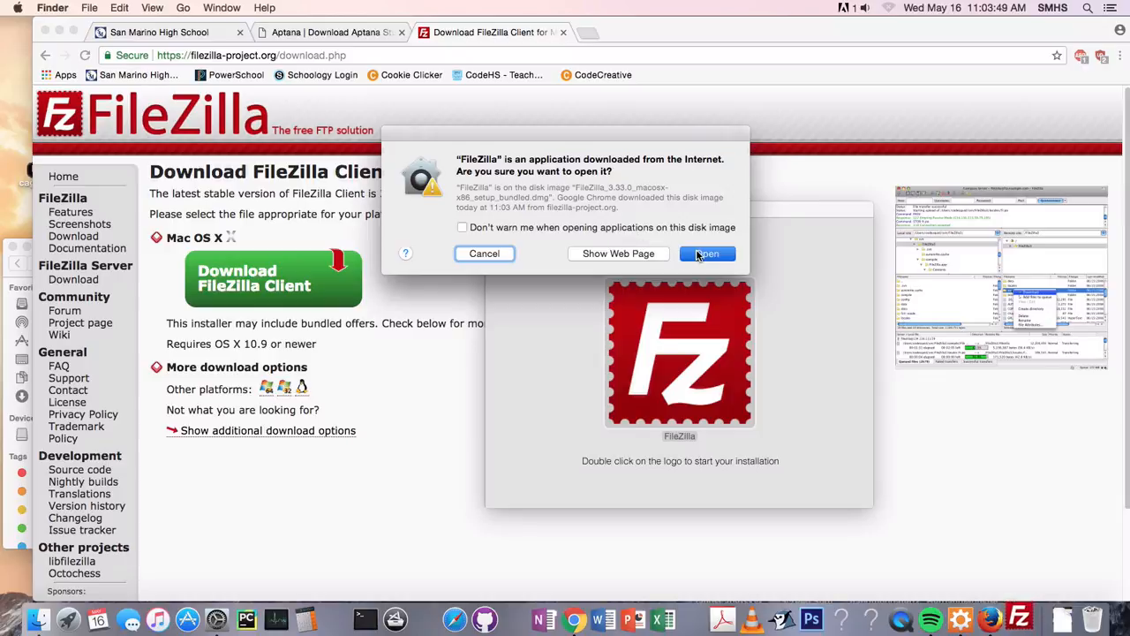
{"action": "left_click", "coordinate": [778, 462]}
{"action": "left_click", "coordinate": [699, 462]}
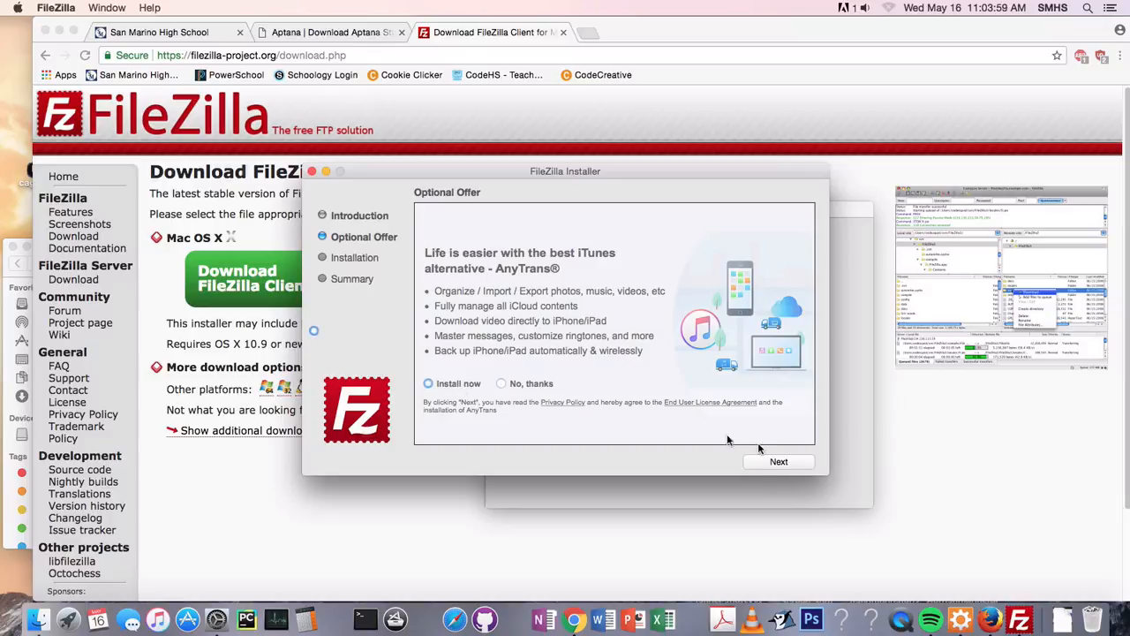
{"action": "left_click", "coordinate": [311, 171]}
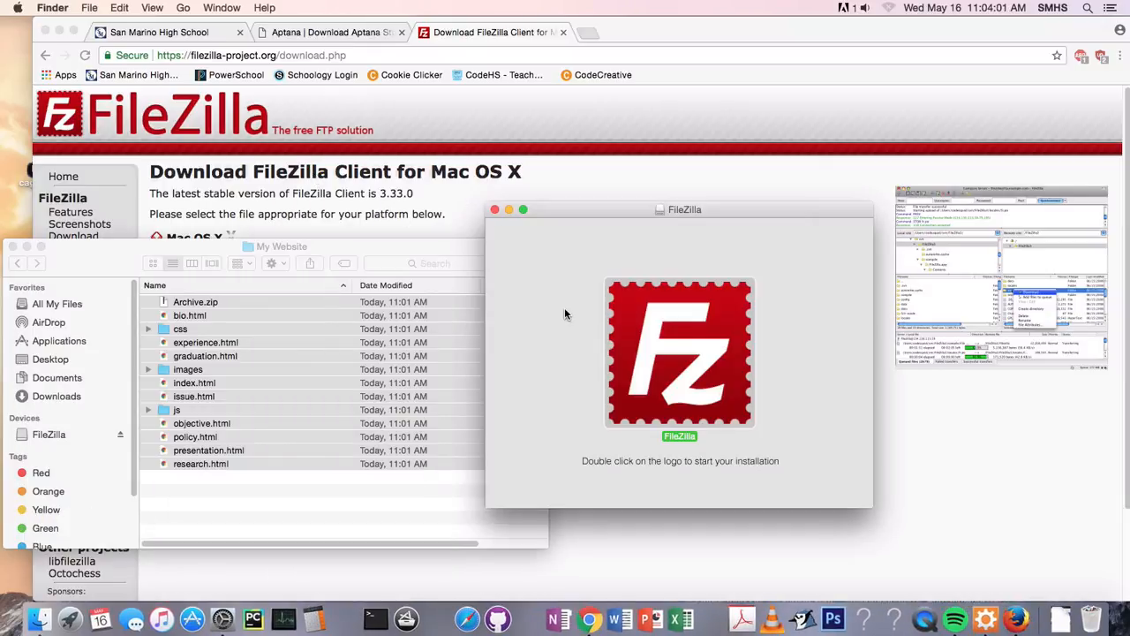
Launch the FileZilla installer from the disk image, allow it to open and continue past the introduction
{"action": "double_click", "coordinate": [685, 345]}
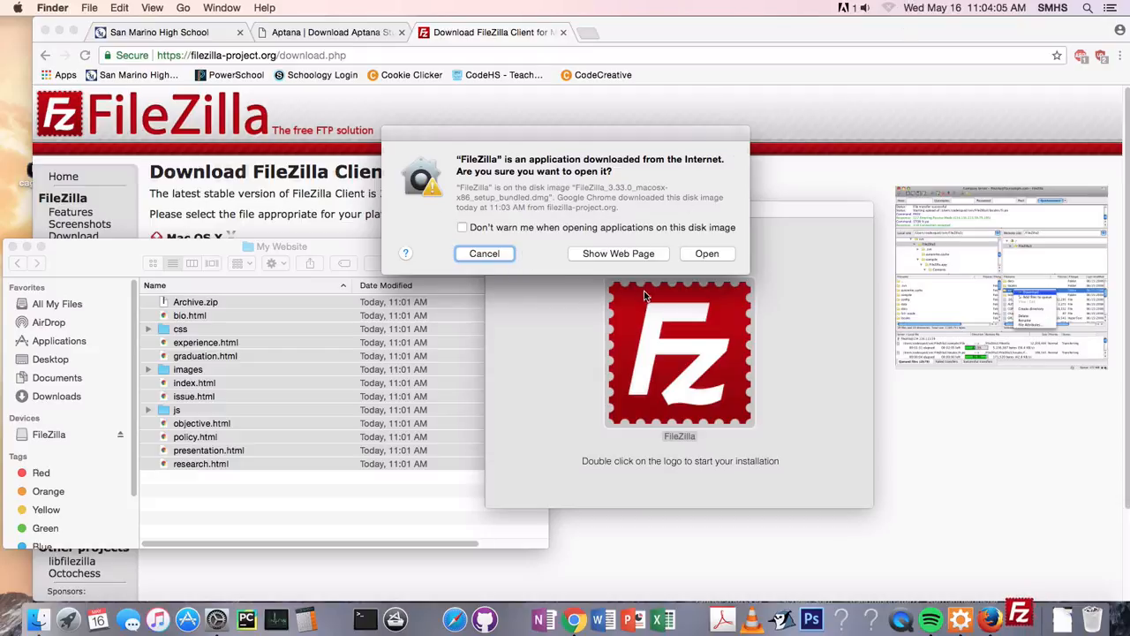
{"action": "left_click", "coordinate": [708, 254]}
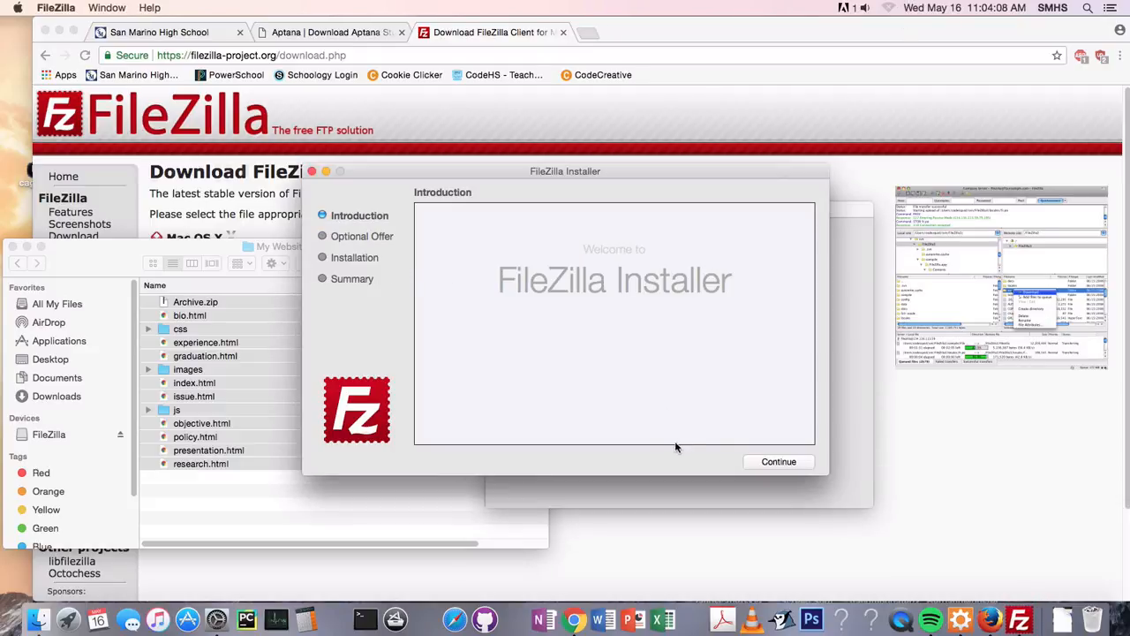
{"action": "left_click", "coordinate": [764, 461]}
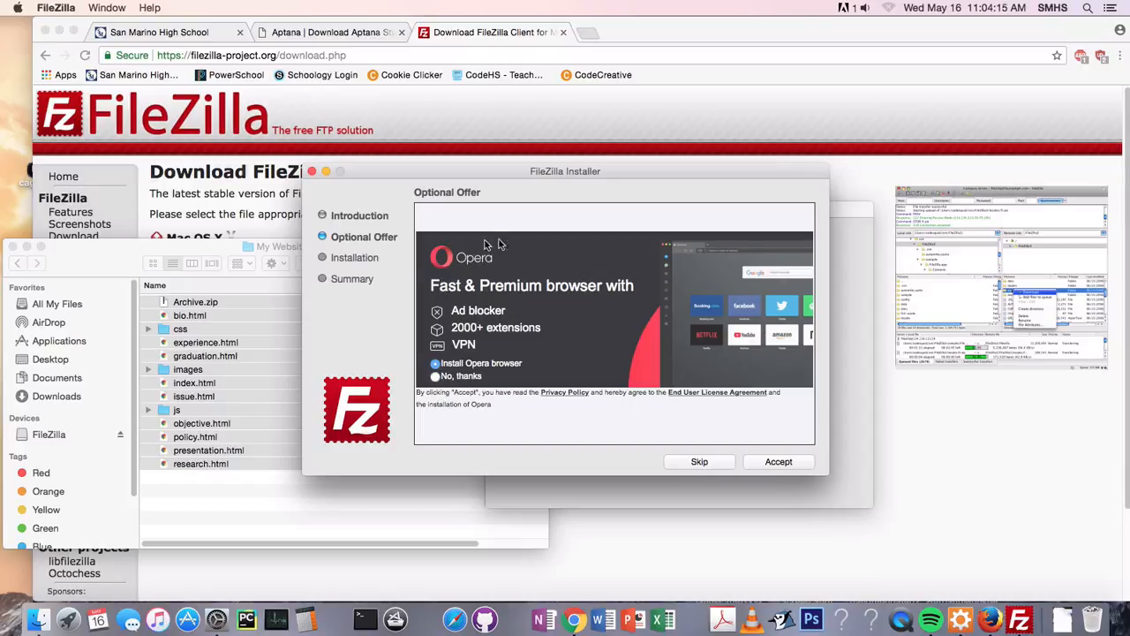
Decline the optional Opera and AnyTrans offers, then finish the FileZilla installation and close the disk image window
{"action": "left_click", "coordinate": [435, 377]}
{"action": "left_click", "coordinate": [770, 465]}
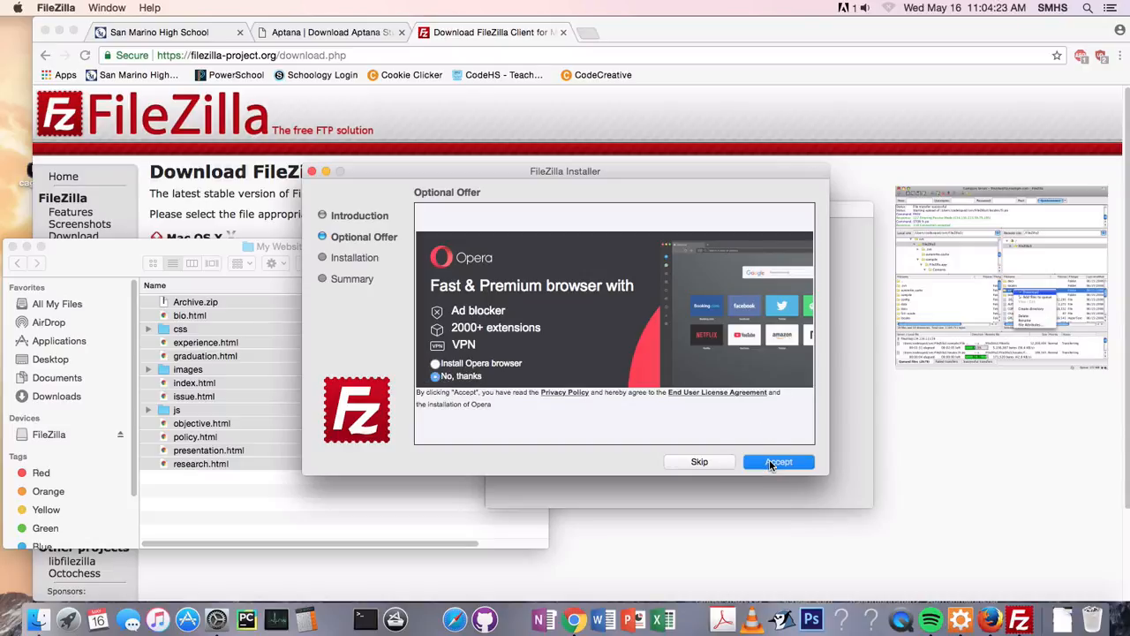
{"action": "left_click", "coordinate": [501, 383]}
{"action": "left_click", "coordinate": [788, 467]}
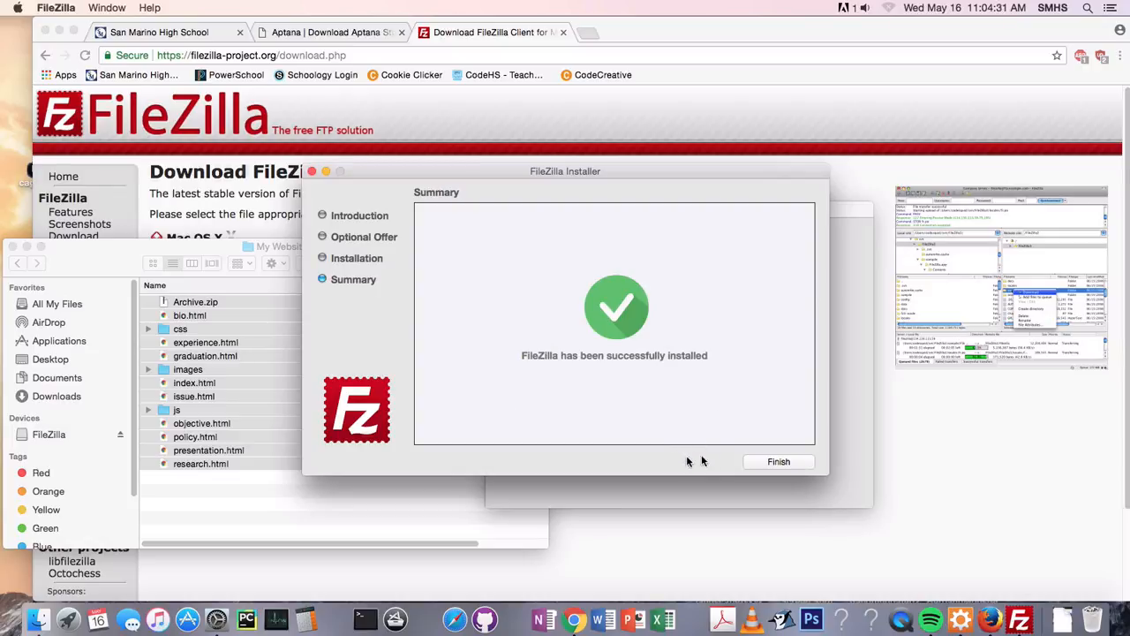
{"action": "left_click", "coordinate": [778, 462]}
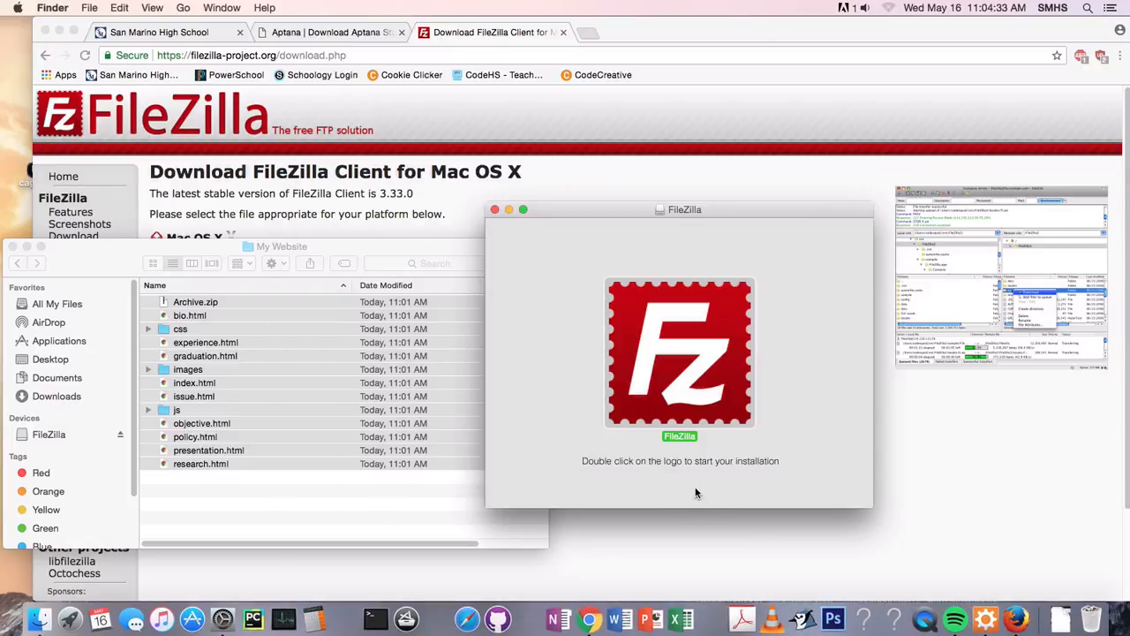
{"action": "left_click", "coordinate": [495, 210]}
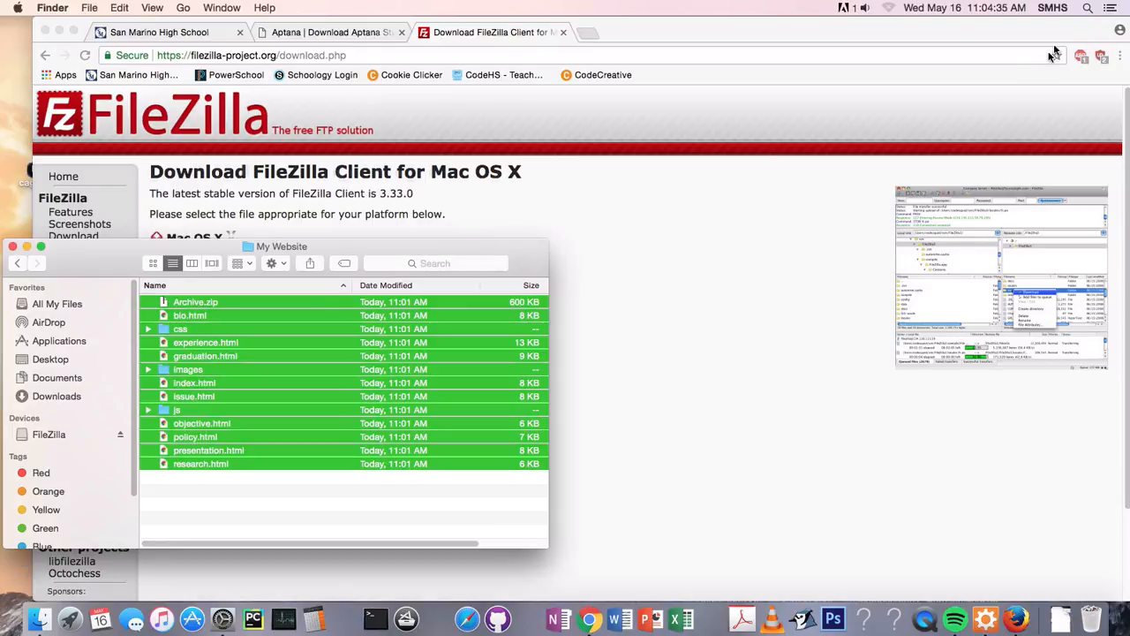
Find and launch FileZilla through a system search, dismiss its welcome dialog and move its window fully into view
{"action": "left_click", "coordinate": [1087, 8]}
{"action": "type", "text": "fil"}
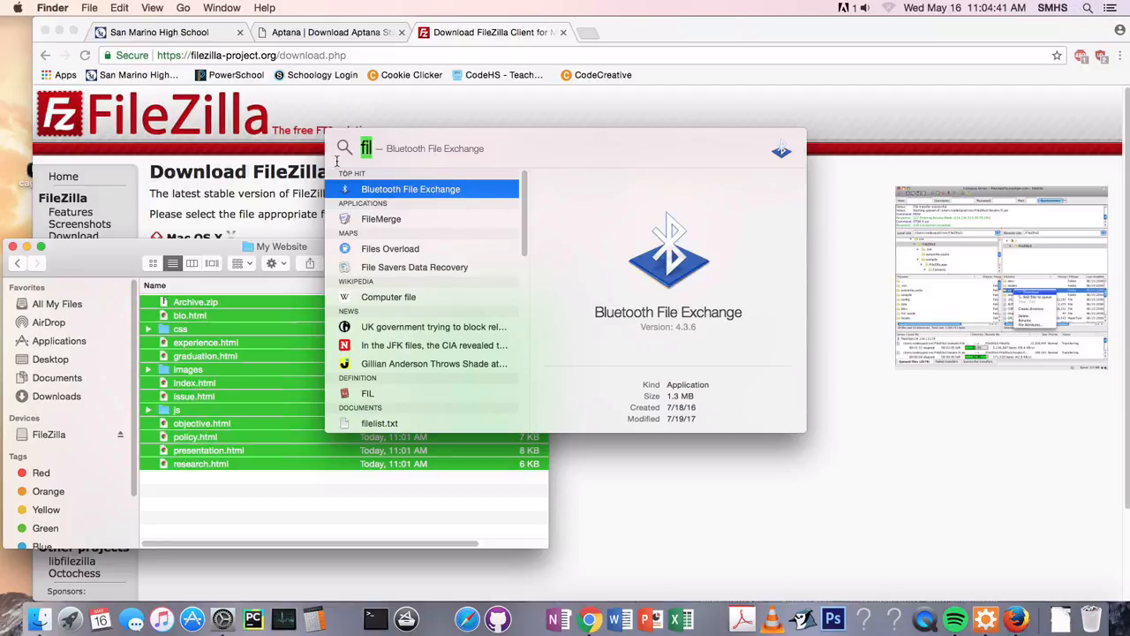
{"action": "type", "text": "fileZilla"}
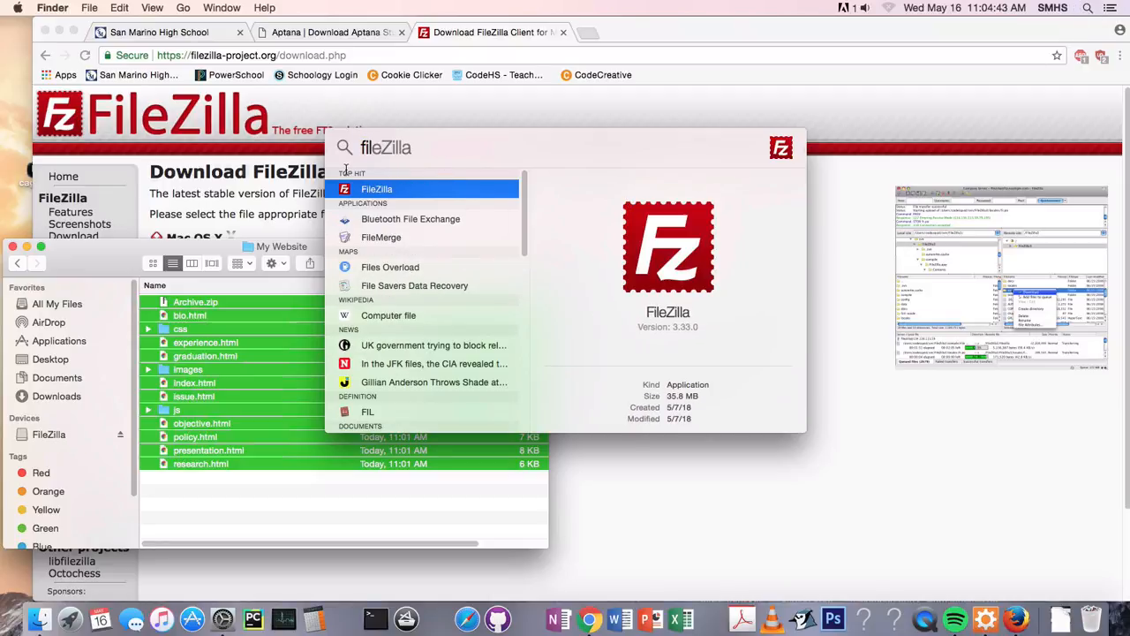
{"action": "key", "text": "Return"}
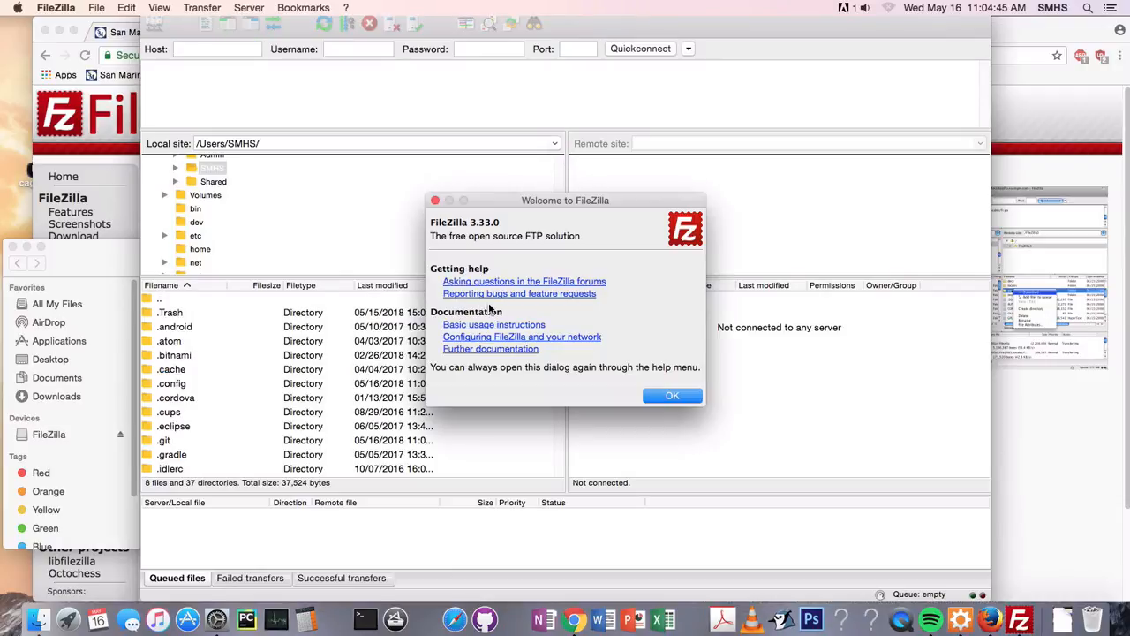
{"action": "left_click", "coordinate": [673, 397]}
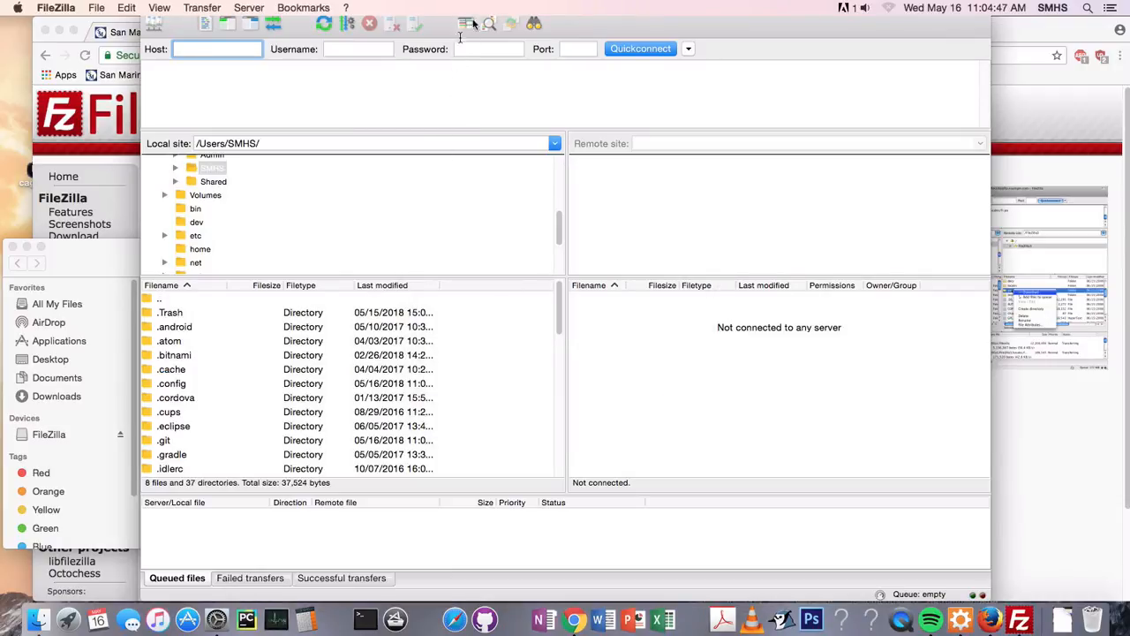
{"action": "left_click_drag", "start_coordinate": [679, 27], "coordinate": [715, 48]}
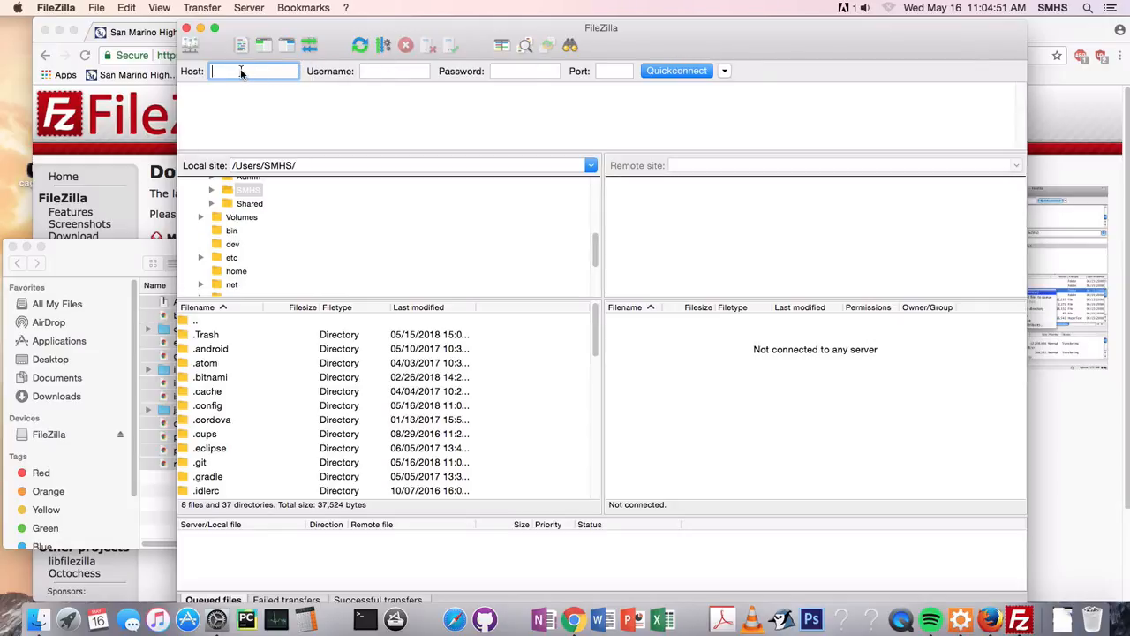
Examine the Username and Password fields used for connecting to a server
{"action": "left_click", "coordinate": [378, 73]}
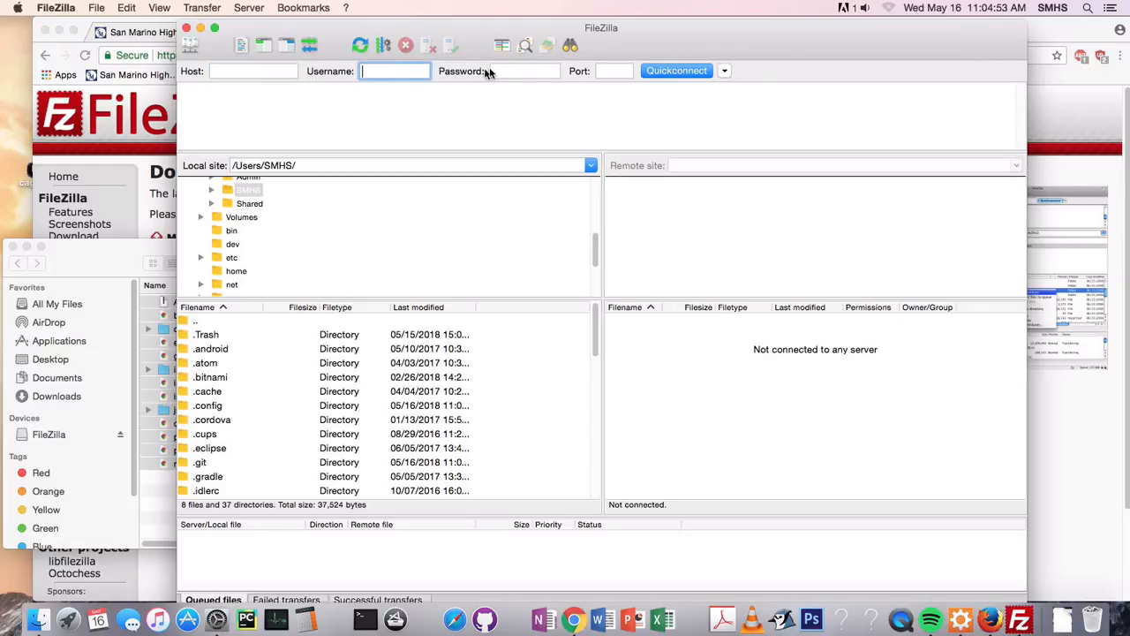
{"action": "left_click", "coordinate": [525, 74]}
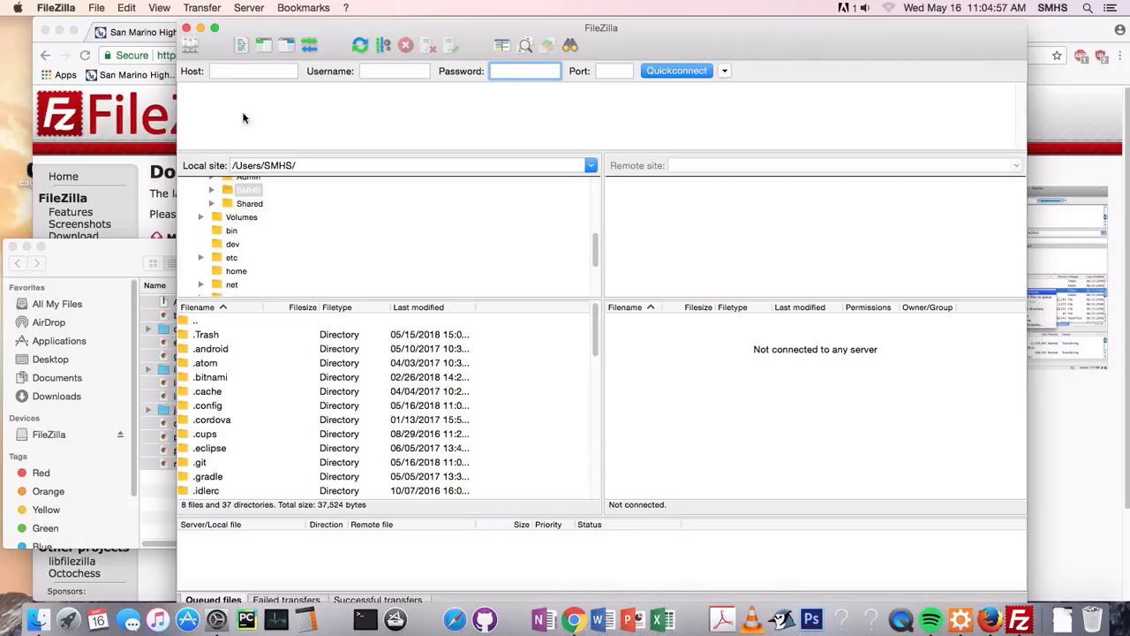
Try to connect to host ns1.us1.siteground.com with the account's username and password, choosing not to save passwords
{"action": "left_click", "coordinate": [235, 71]}
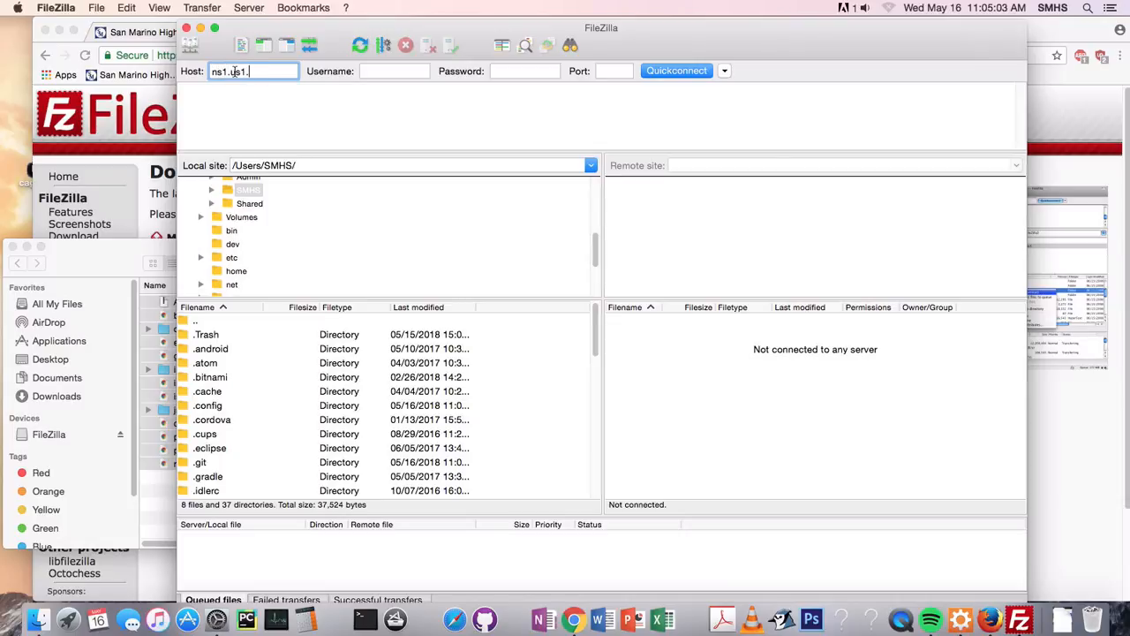
{"action": "type", "text": "ns1.us1.siteground.com"}
{"action": "key", "text": "Tab"}
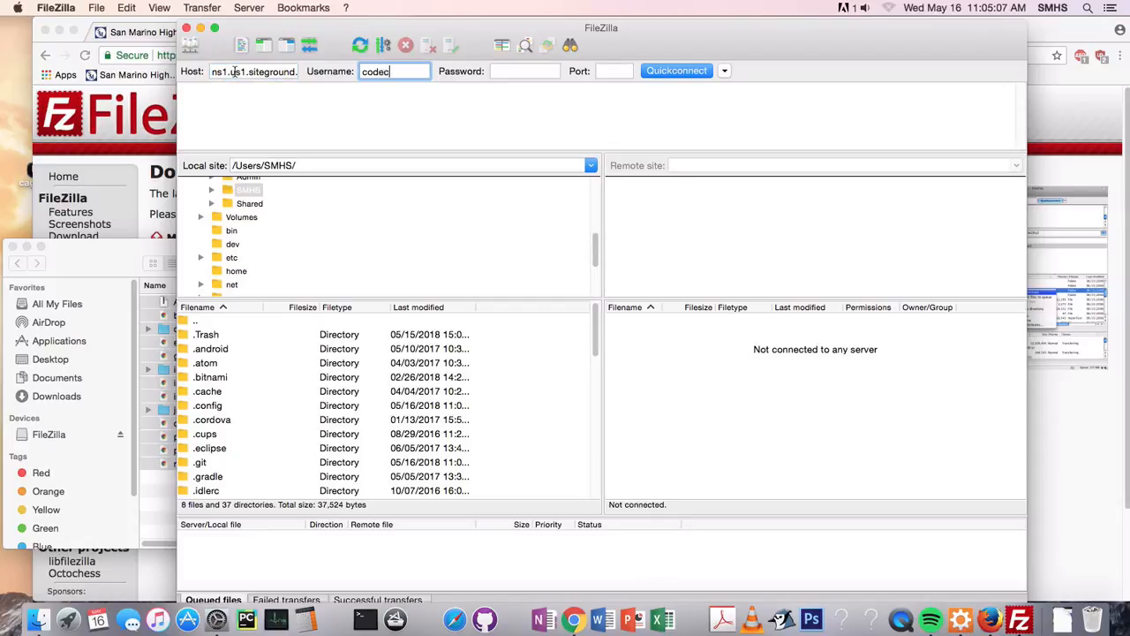
{"action": "type", "text": "codecre6"}
{"action": "key", "text": "Tab"}
{"action": "type", "text": "•"}
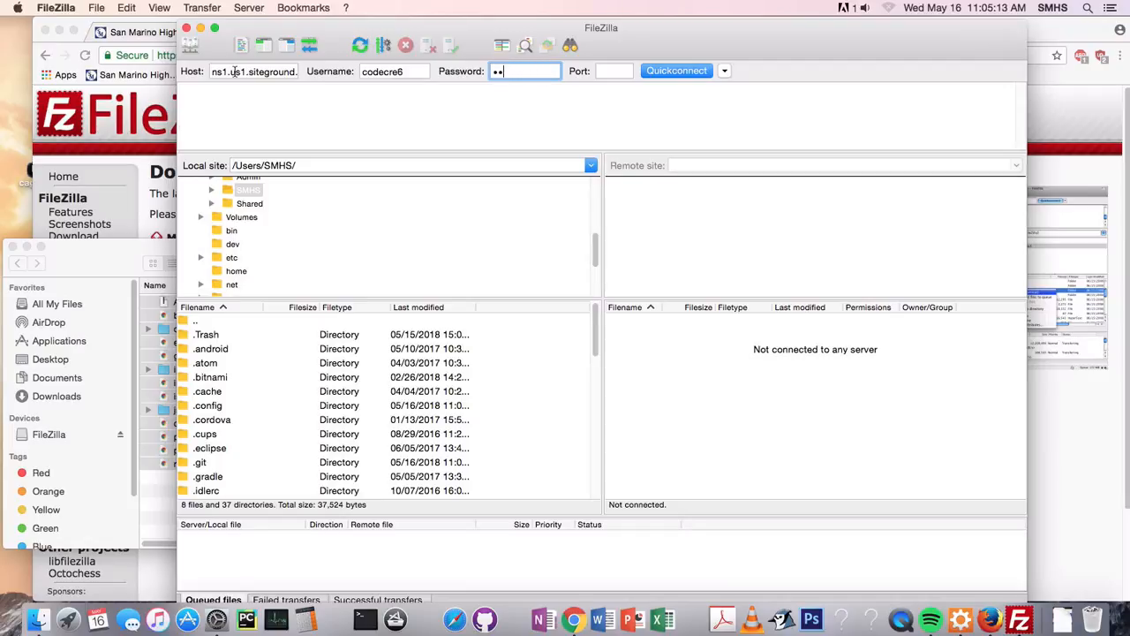
{"action": "type", "text": "•"}
{"action": "key", "text": "Return"}
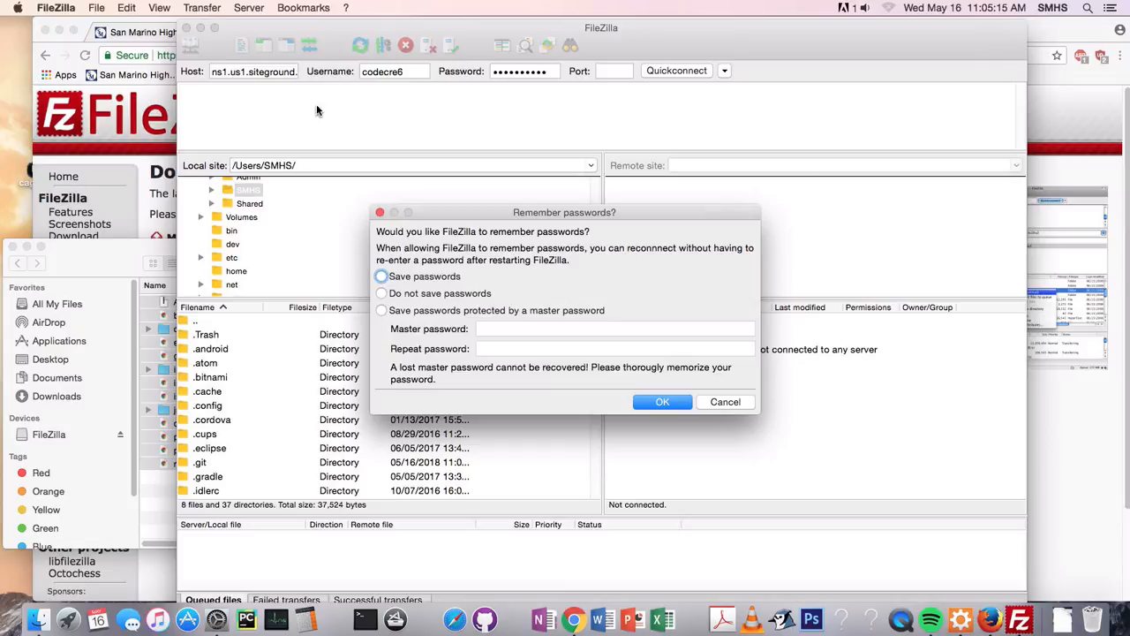
{"action": "left_click", "coordinate": [429, 294]}
{"action": "left_click", "coordinate": [664, 400]}
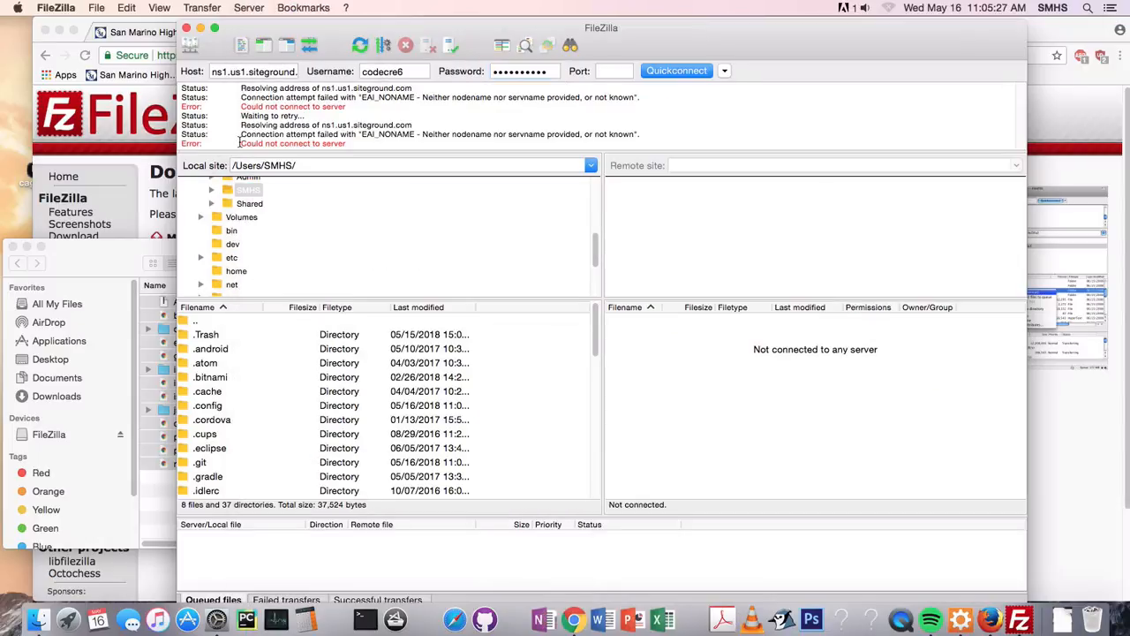
Change the host to ns1.us8.siteground.com and try to connect again
{"action": "left_click", "coordinate": [242, 72]}
{"action": "type", "text": "8"}
{"action": "key", "text": "Return"}
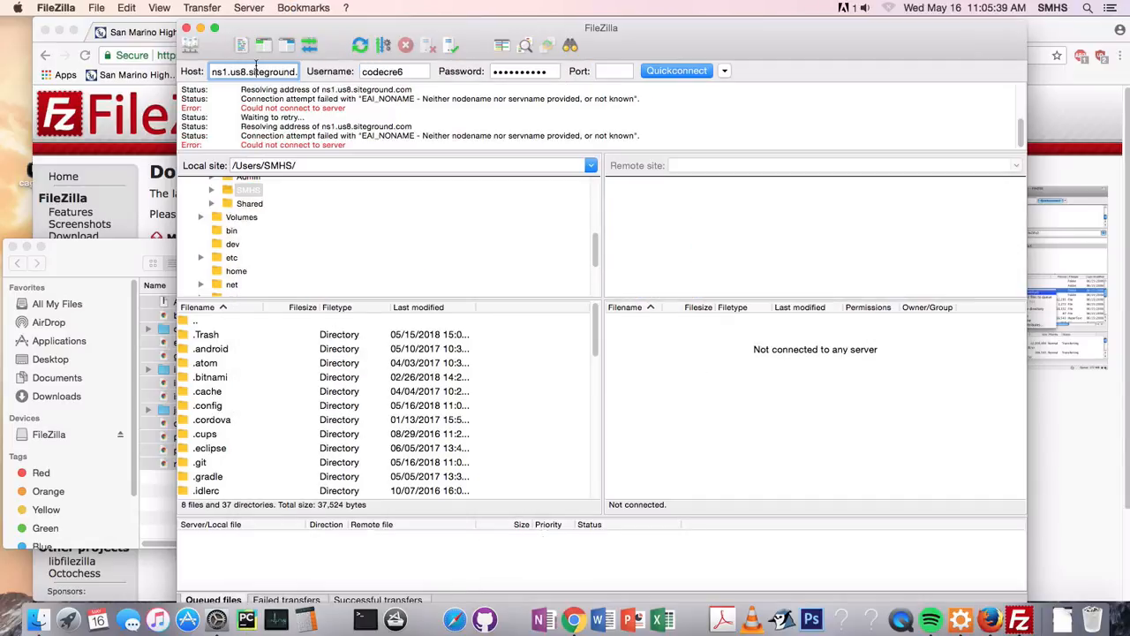
Correct the host to ns1.us8.siteground.us and connect, always trusting the server's certificate in future sessions
{"action": "double_click", "coordinate": [274, 71]}
{"action": "type", "text": "us"}
{"action": "left_click_drag", "start_coordinate": [283, 75], "coordinate": [298, 72]}
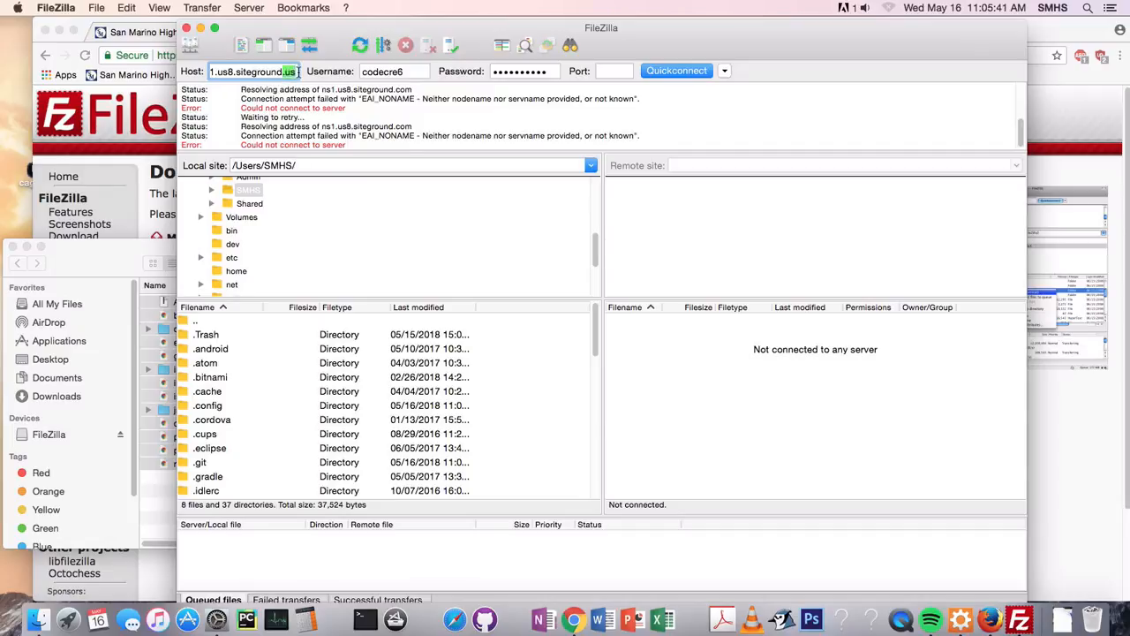
{"action": "double_click", "coordinate": [285, 74]}
{"action": "left_click", "coordinate": [662, 74]}
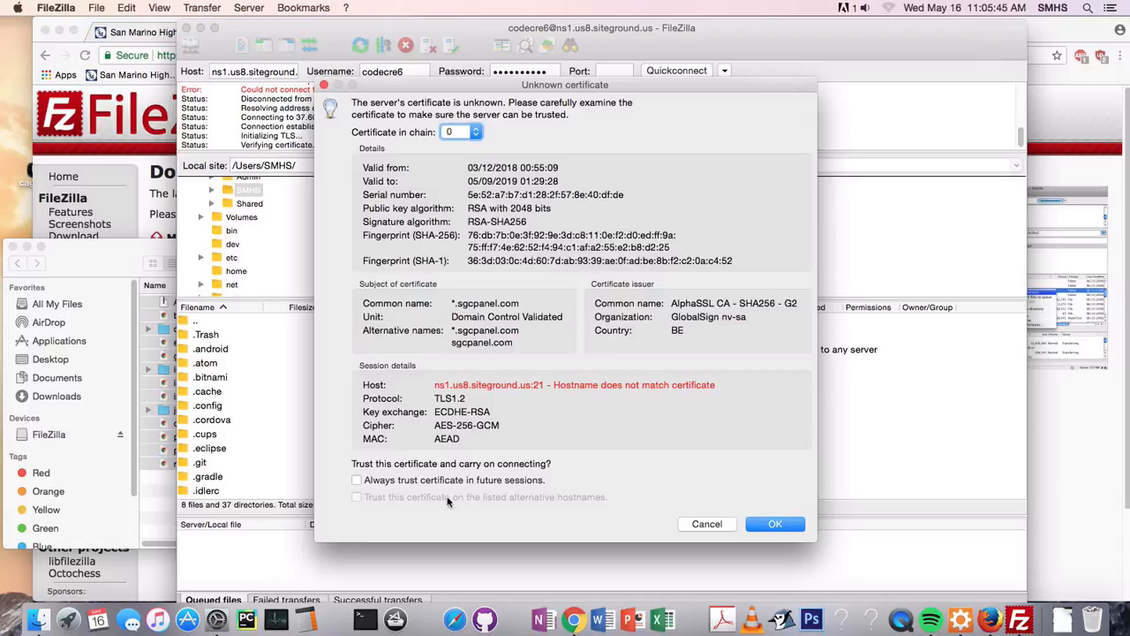
{"action": "left_click", "coordinate": [357, 480]}
{"action": "left_click", "coordinate": [766, 525]}
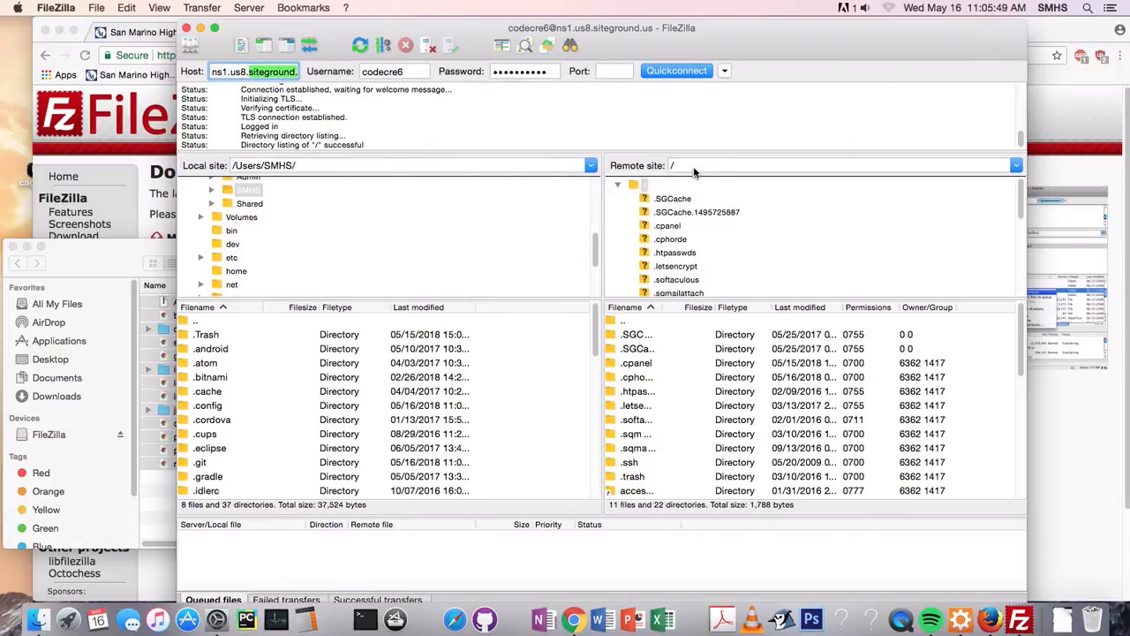
Open the Documents folder under /Users/SMHS in the local site tree and expand its subfolders
{"action": "scroll", "coordinate": [251, 208], "scroll_direction": "up", "scroll_amount": 5}
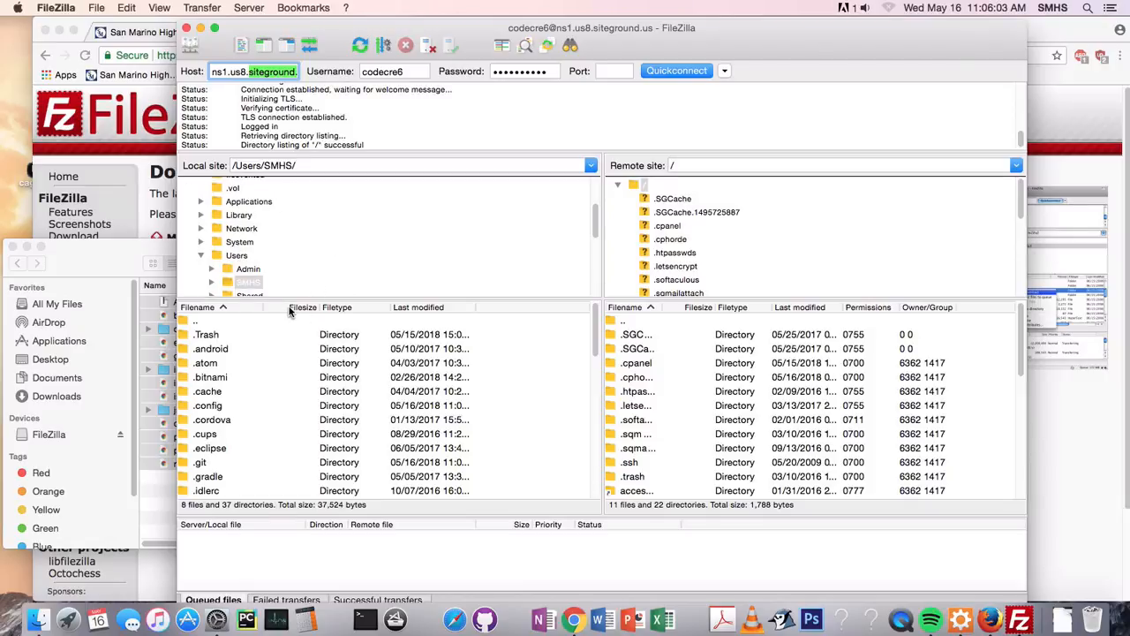
{"action": "scroll", "coordinate": [275, 282], "scroll_direction": "up", "scroll_amount": 5}
{"action": "scroll", "coordinate": [256, 251], "scroll_direction": "down", "scroll_amount": 1}
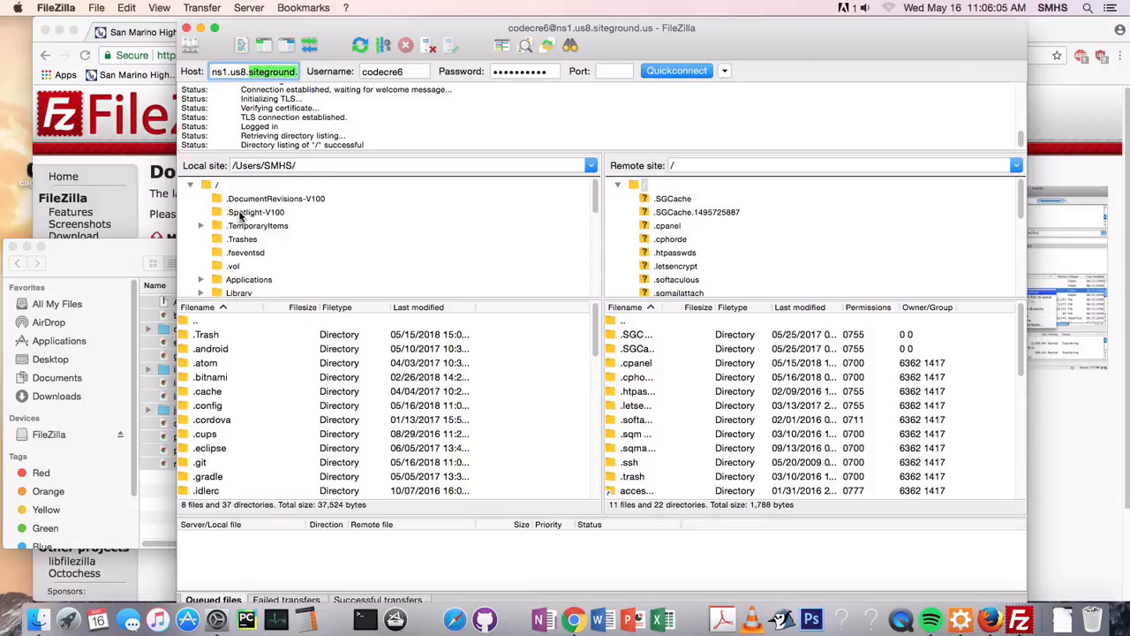
{"action": "scroll", "coordinate": [258, 243], "scroll_direction": "down", "scroll_amount": 3}
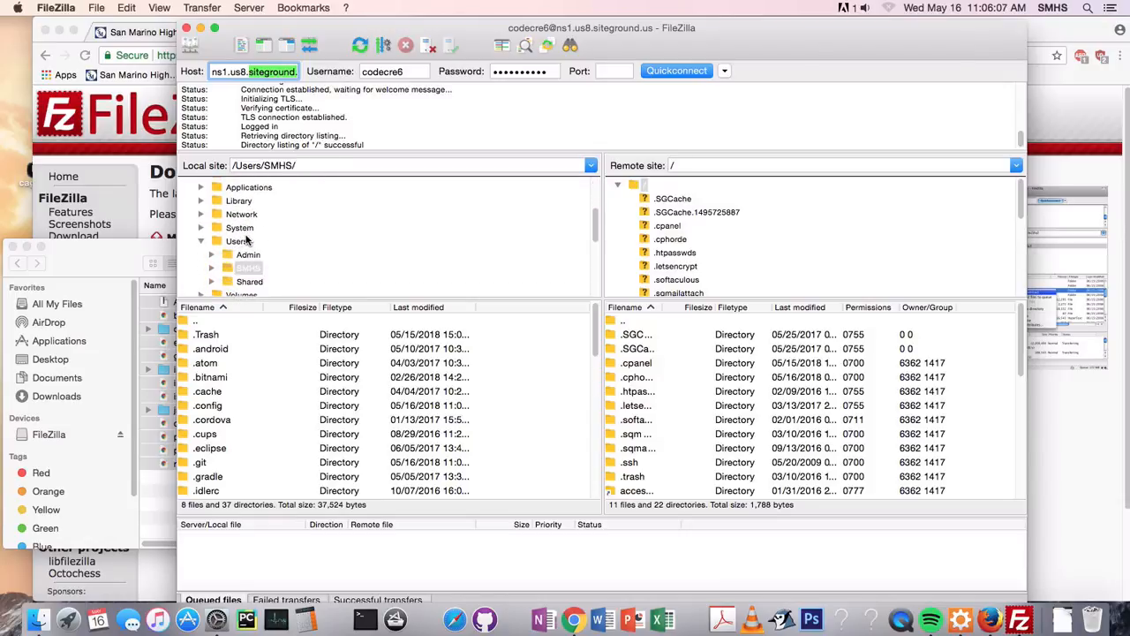
{"action": "left_click", "coordinate": [247, 269]}
{"action": "scroll", "coordinate": [212, 252], "scroll_direction": "down", "scroll_amount": 2}
{"action": "left_click", "coordinate": [212, 219]}
{"action": "scroll", "coordinate": [276, 256], "scroll_direction": "down", "scroll_amount": 4}
{"action": "scroll", "coordinate": [276, 258], "scroll_direction": "down", "scroll_amount": 5}
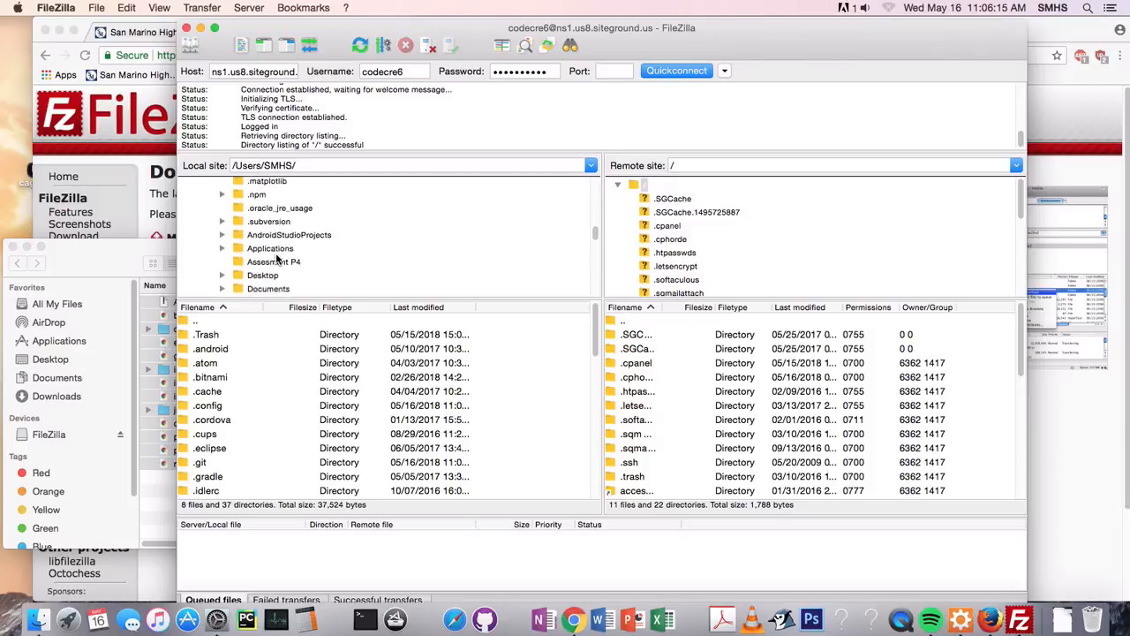
{"action": "left_click", "coordinate": [261, 255]}
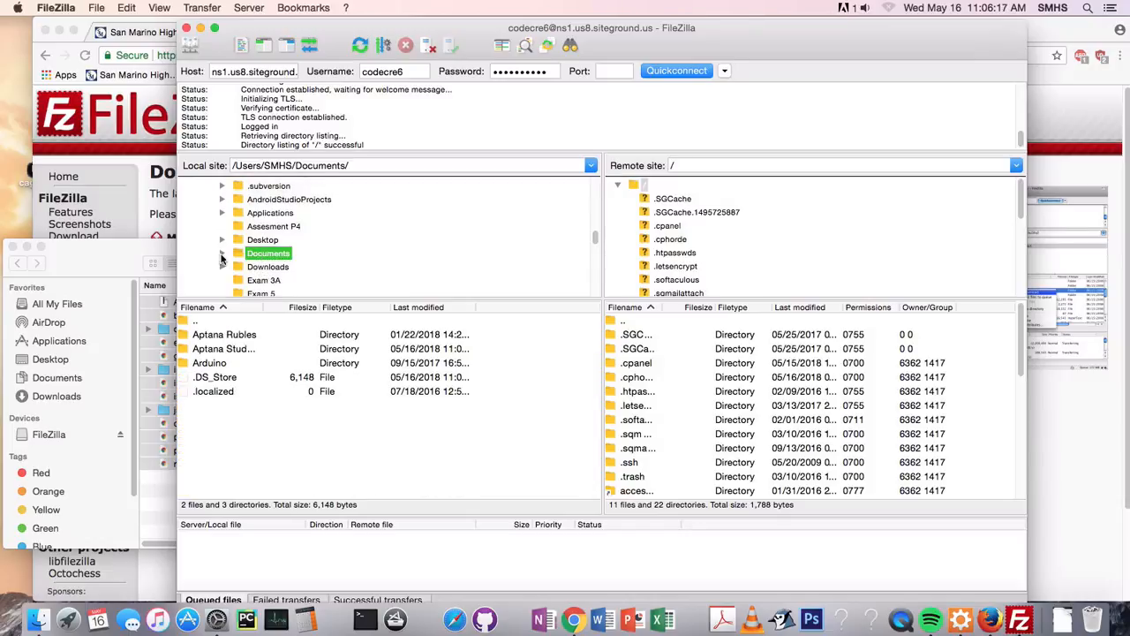
{"action": "left_click", "coordinate": [222, 253]}
{"action": "scroll", "coordinate": [272, 288], "scroll_direction": "down", "scroll_amount": 1}
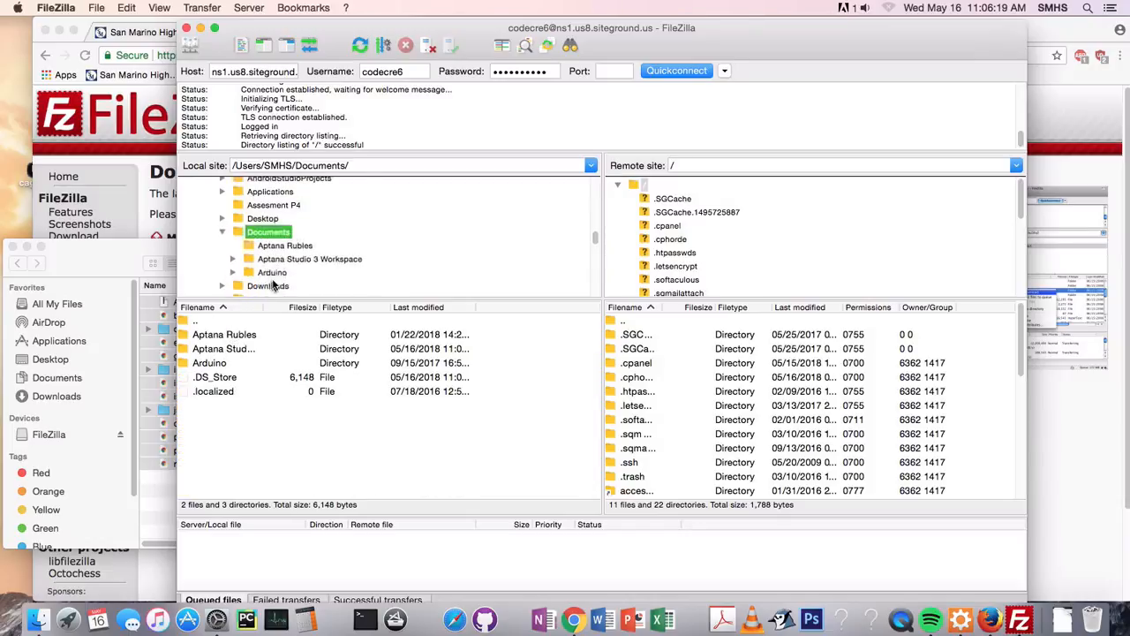
Open the My Website folder inside Aptana Studio 3 Workspace on the local site and look over its files
{"action": "left_click", "coordinate": [270, 259]}
{"action": "left_click", "coordinate": [234, 259]}
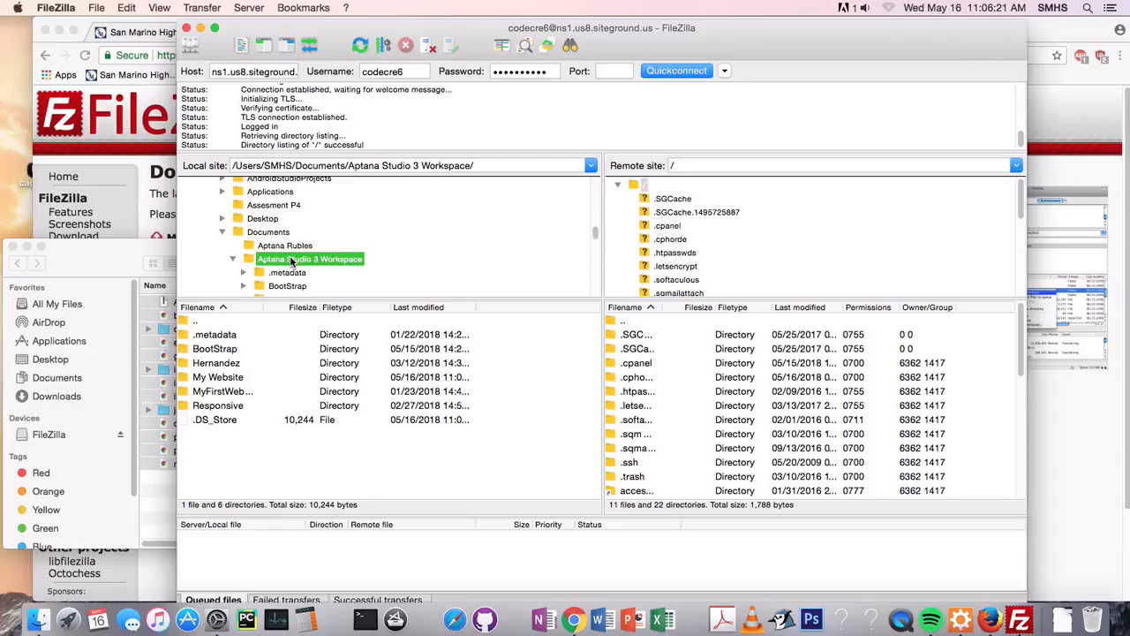
{"action": "scroll", "coordinate": [282, 278], "scroll_direction": "down", "scroll_amount": 1}
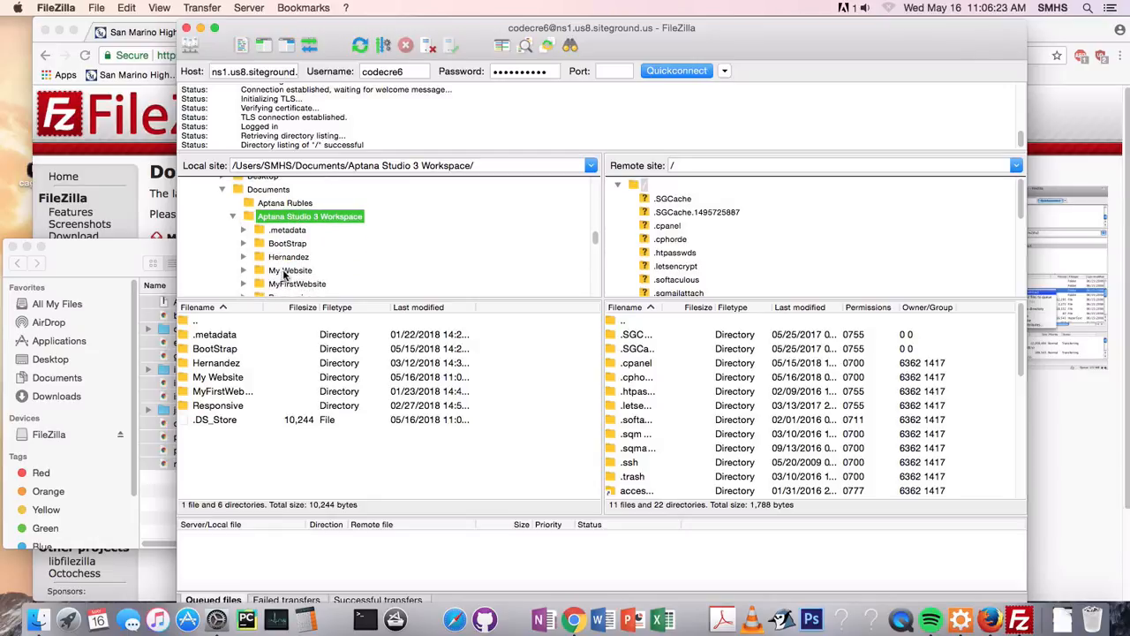
{"action": "left_click", "coordinate": [283, 273]}
{"action": "left_click", "coordinate": [302, 461]}
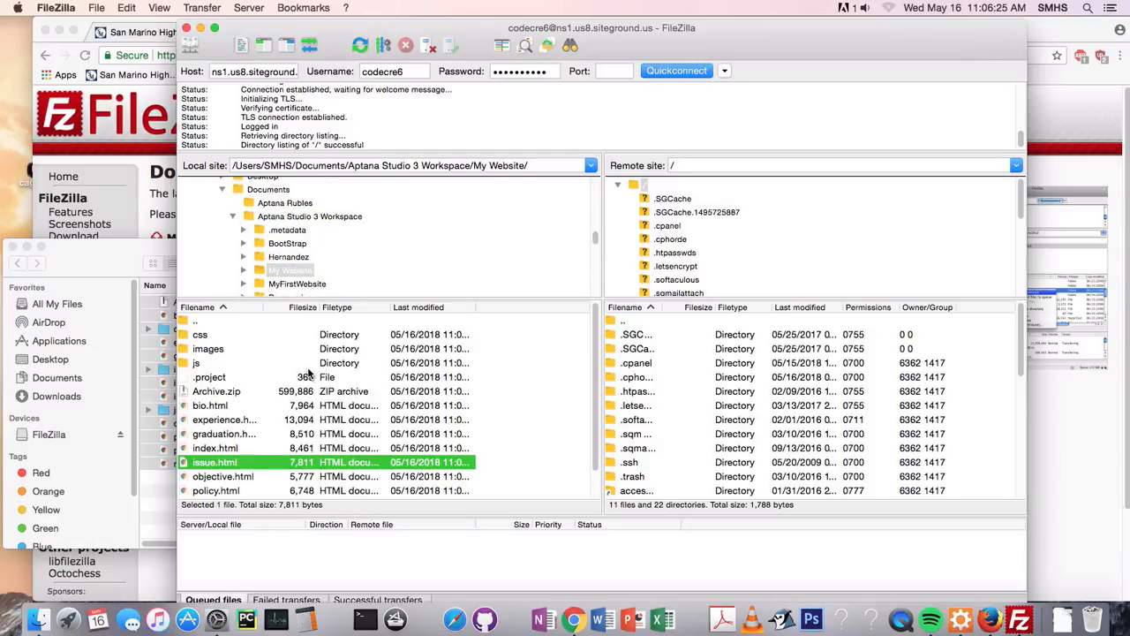
{"action": "scroll", "coordinate": [309, 374], "scroll_direction": "down", "scroll_amount": 1}
{"action": "scroll", "coordinate": [333, 404], "scroll_direction": "up", "scroll_amount": 1}
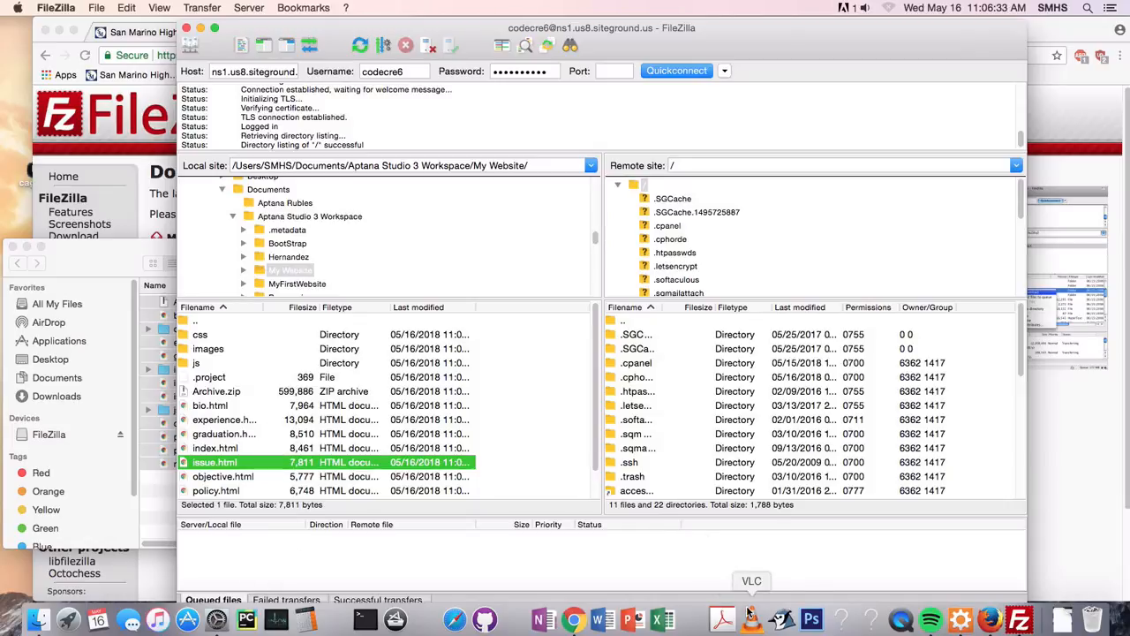
Switch to Aptana Studio and replace part of the title text in index.html with "asdfdsafdsafafds"
{"action": "left_click", "coordinate": [961, 621]}
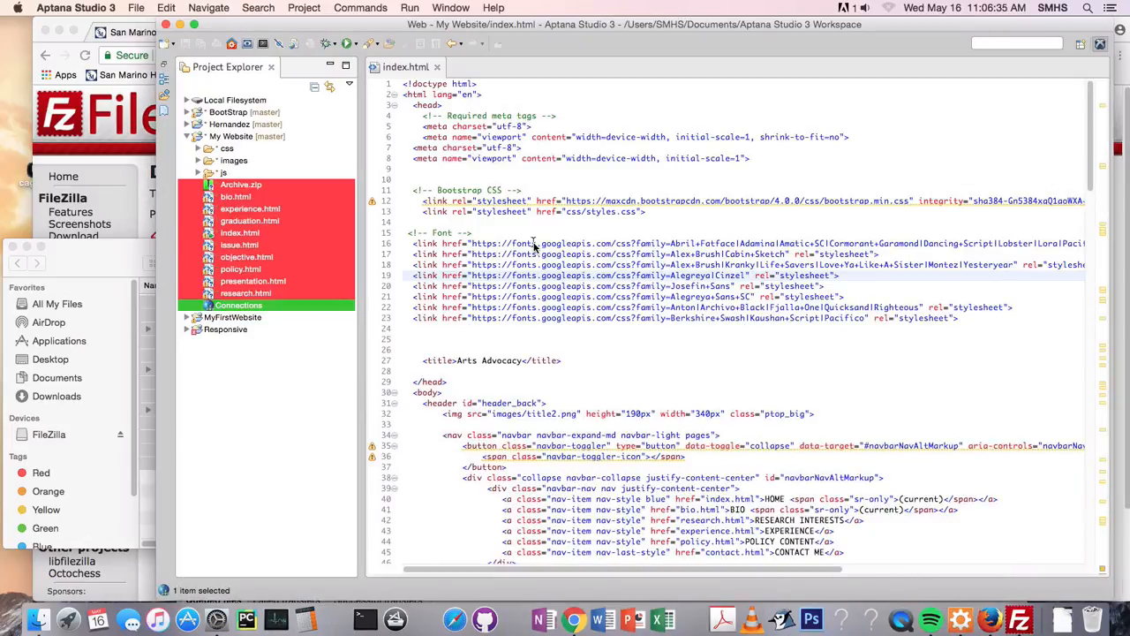
{"action": "left_click", "coordinate": [530, 383]}
{"action": "scroll", "coordinate": [469, 322], "scroll_direction": "down", "scroll_amount": 1}
{"action": "left_click_drag", "start_coordinate": [463, 354], "coordinate": [511, 354]}
{"action": "type", "text": "asdfdsafdsafafds"}
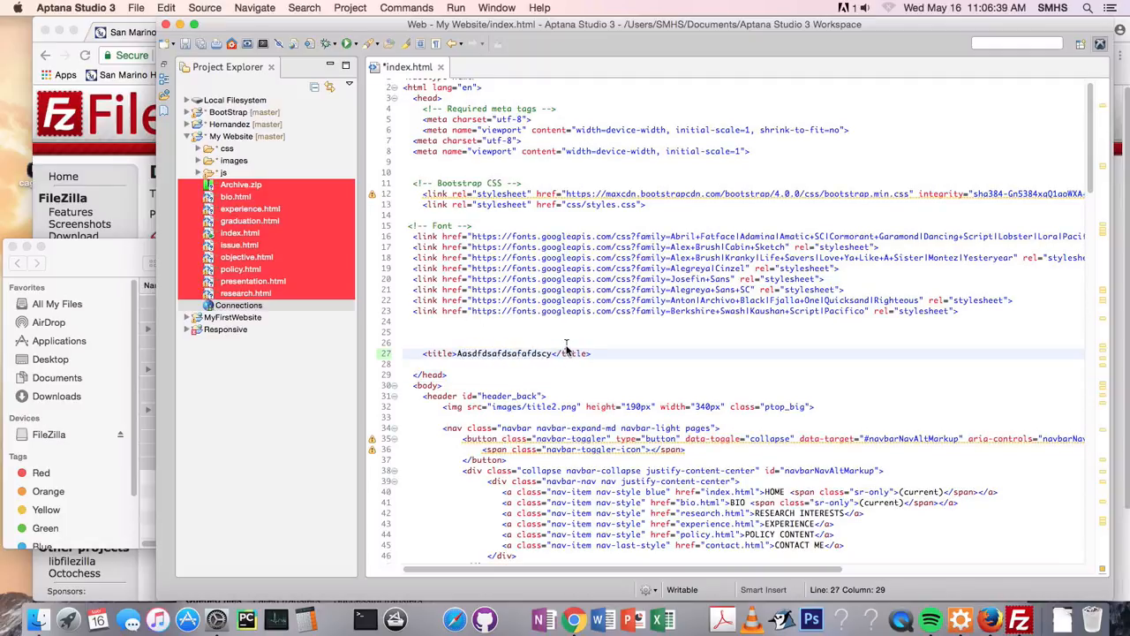
Select index.html in Finder's My Website window, then switch to FileZilla and select the same file in the local list
{"action": "left_click", "coordinate": [91, 285]}
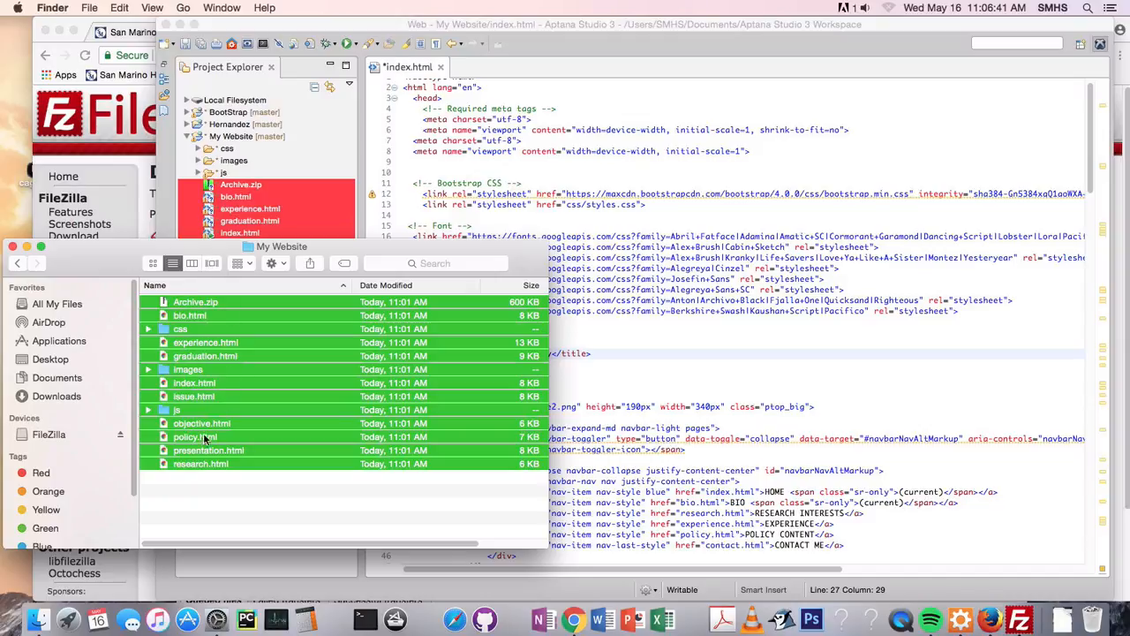
{"action": "left_click", "coordinate": [233, 477]}
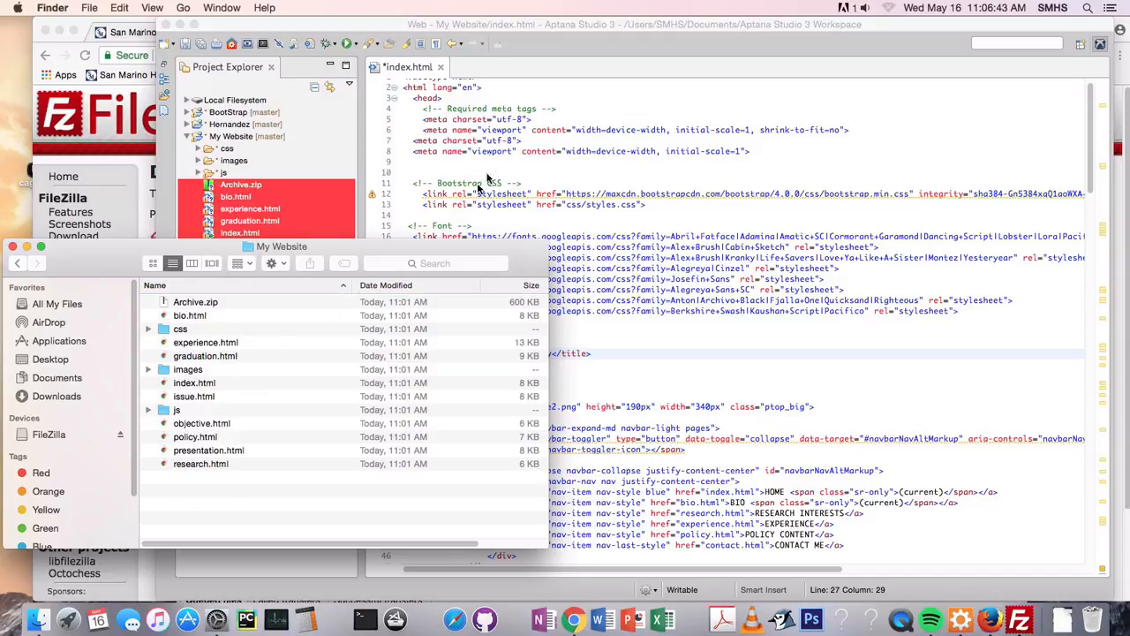
{"action": "left_click", "coordinate": [211, 385]}
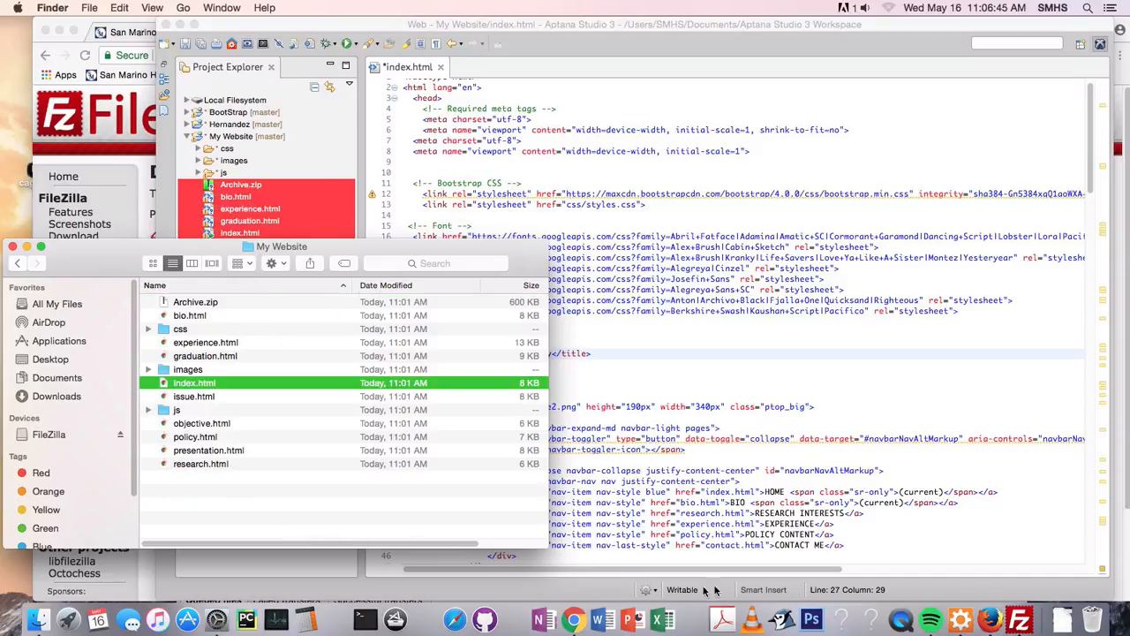
{"action": "left_click", "coordinate": [1020, 620]}
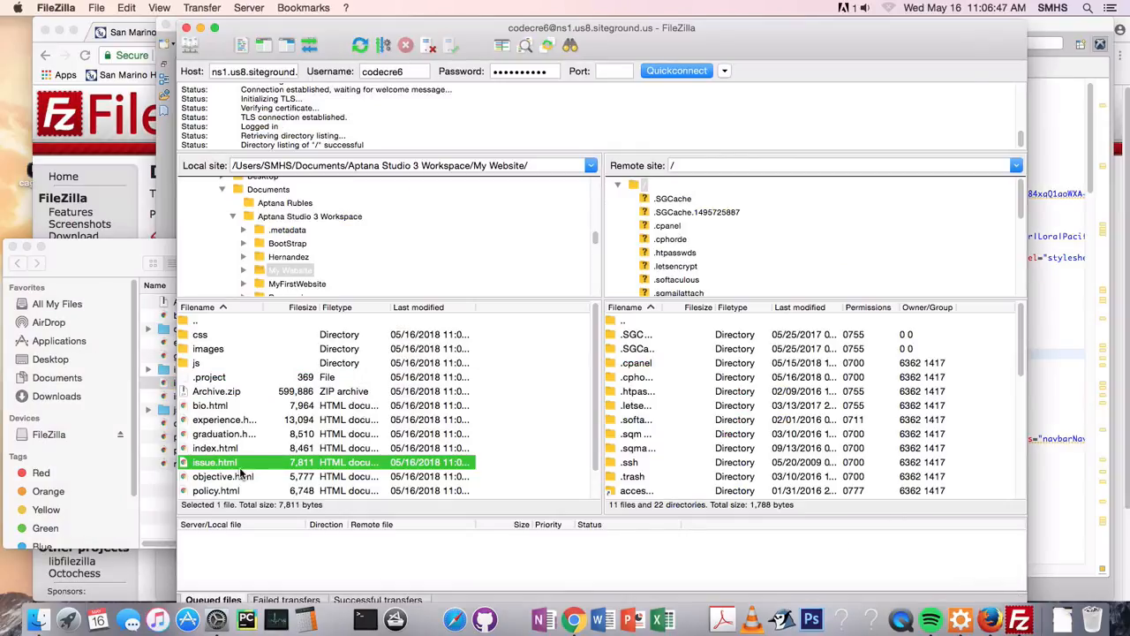
{"action": "left_click", "coordinate": [221, 449]}
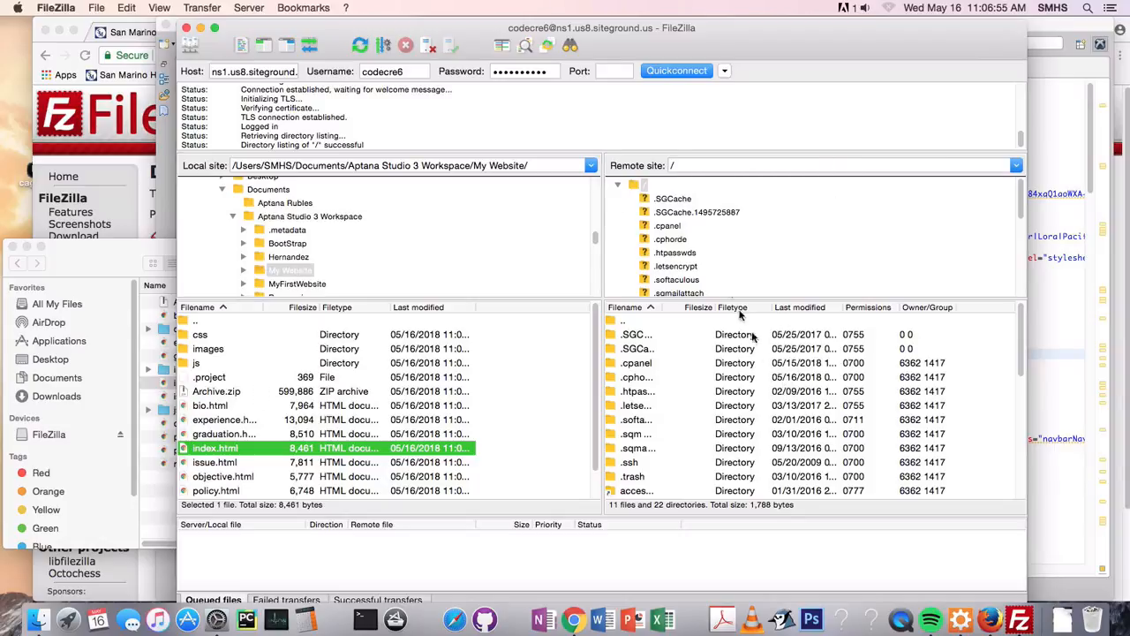
Open the public_html directory on the remote site, look through its contents and select the cc_images folder
{"action": "scroll", "coordinate": [707, 243], "scroll_direction": "down", "scroll_amount": 5}
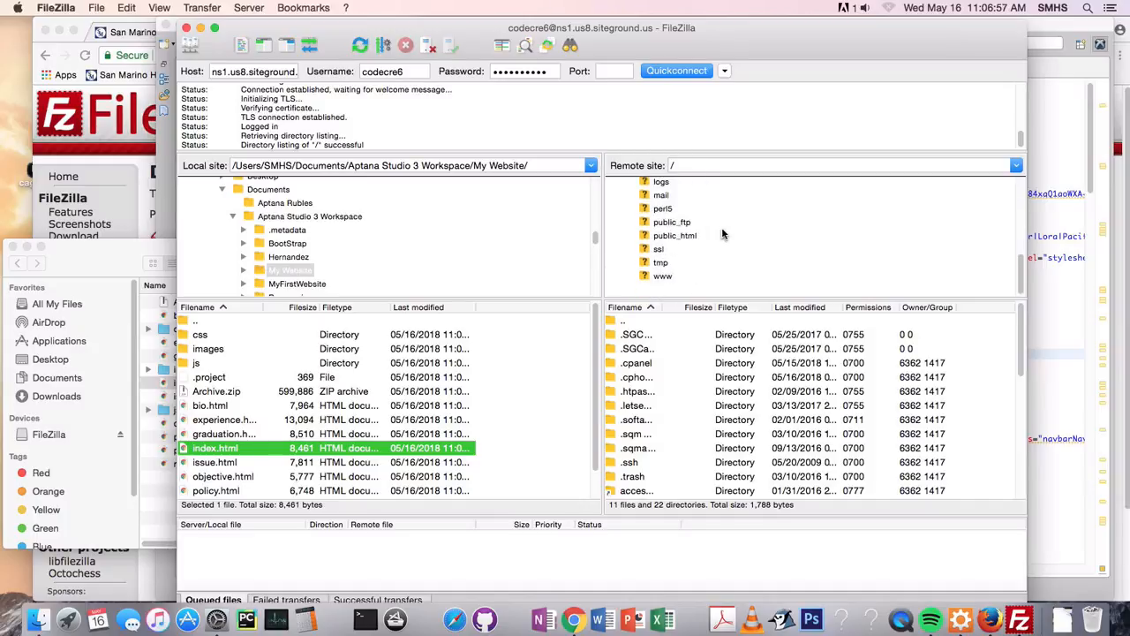
{"action": "left_click", "coordinate": [678, 237]}
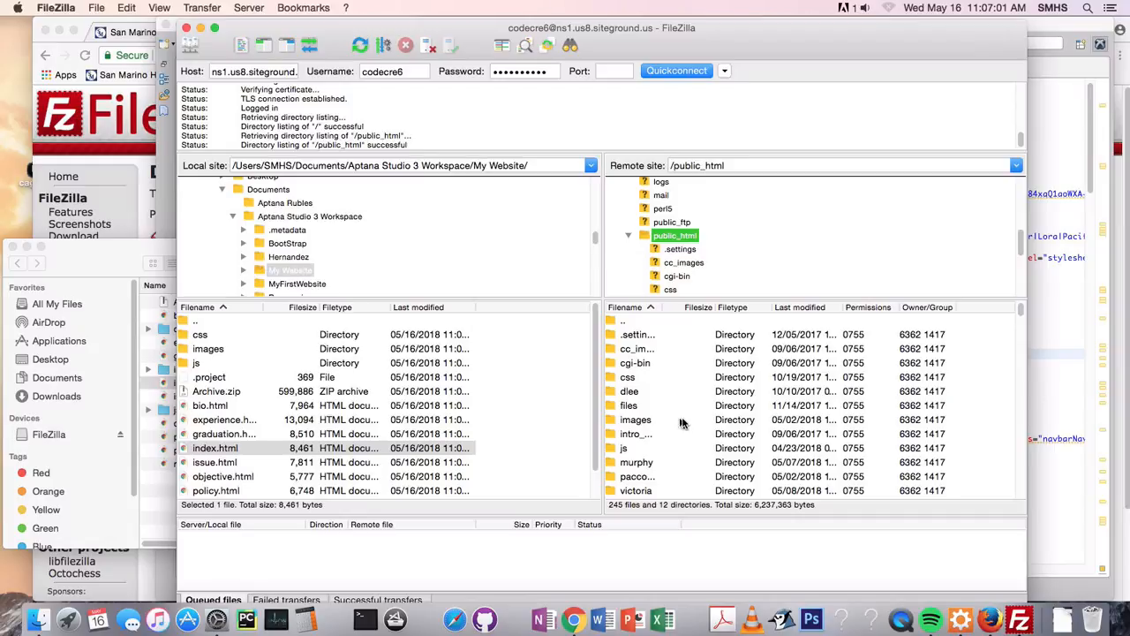
{"action": "scroll", "coordinate": [711, 424], "scroll_direction": "down", "scroll_amount": 5}
{"action": "scroll", "coordinate": [719, 450], "scroll_direction": "up", "scroll_amount": 5}
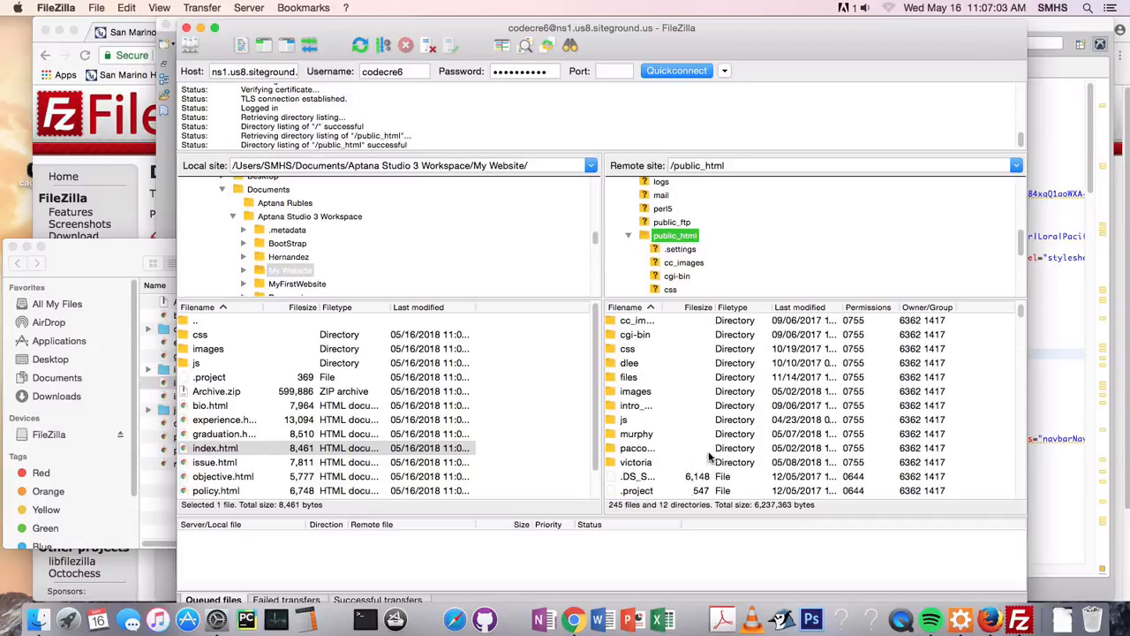
{"action": "scroll", "coordinate": [653, 432], "scroll_direction": "down", "scroll_amount": 10}
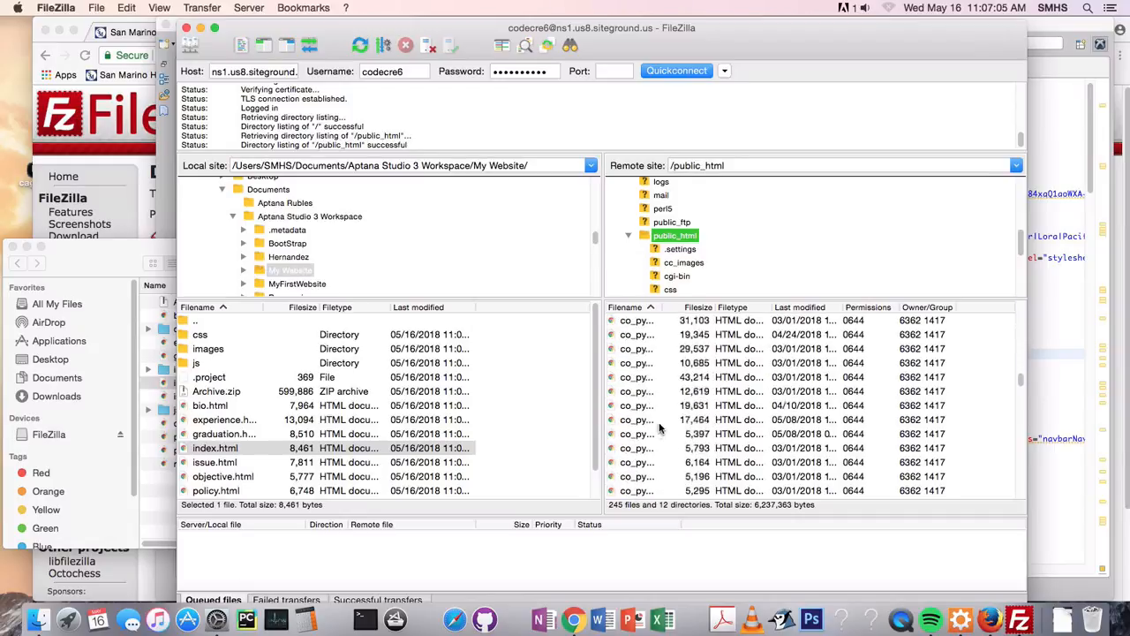
{"action": "scroll", "coordinate": [654, 432], "scroll_direction": "up", "scroll_amount": 10}
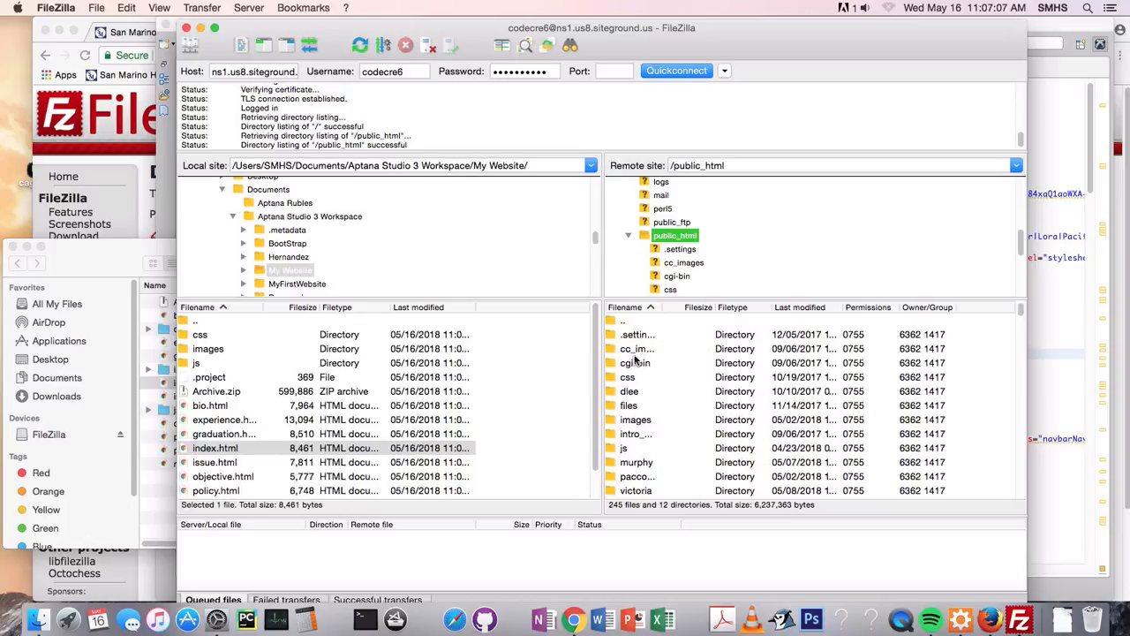
{"action": "left_click", "coordinate": [636, 350]}
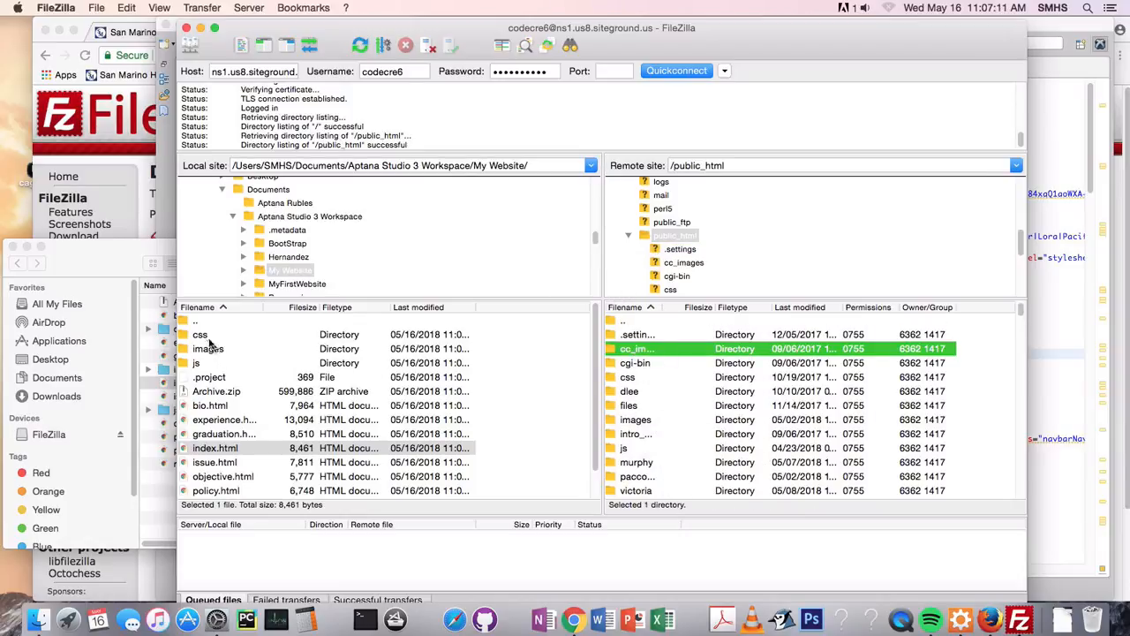
Select the css folder in the local My Website list and look over the remaining files
{"action": "left_click", "coordinate": [213, 337]}
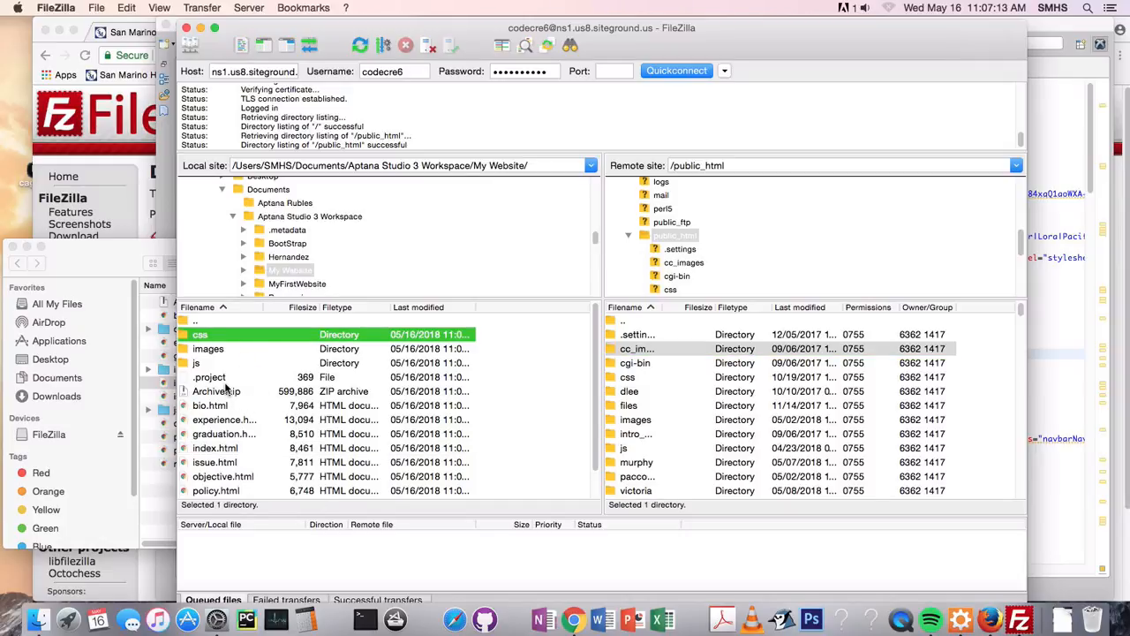
{"action": "scroll", "coordinate": [239, 446], "scroll_direction": "down", "scroll_amount": 2}
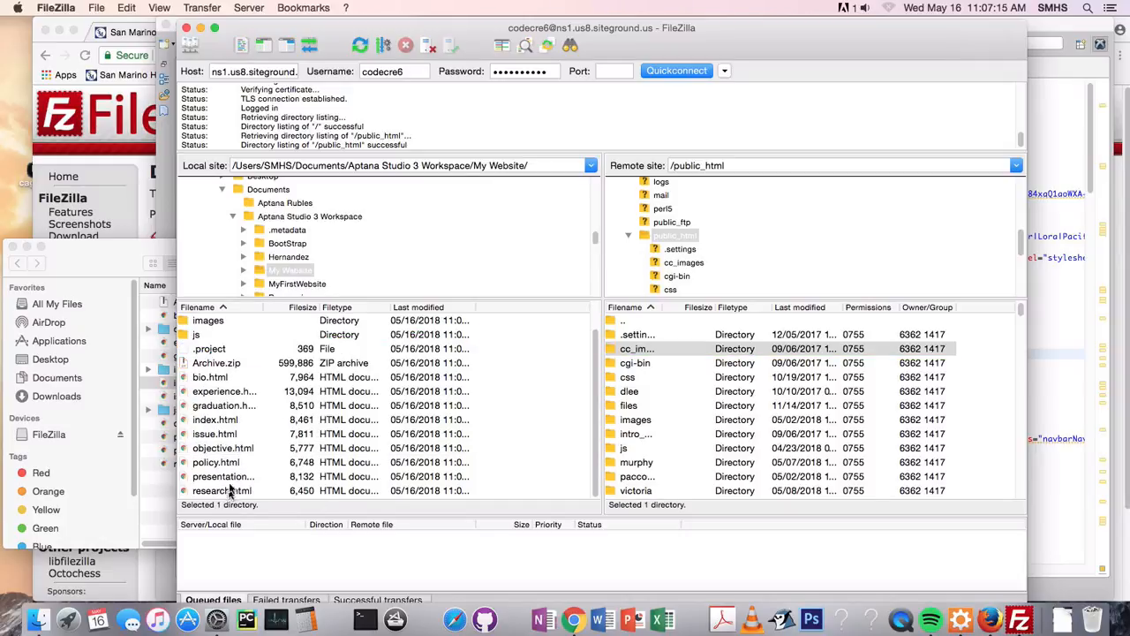
{"action": "scroll", "coordinate": [232, 445], "scroll_direction": "up", "scroll_amount": 2}
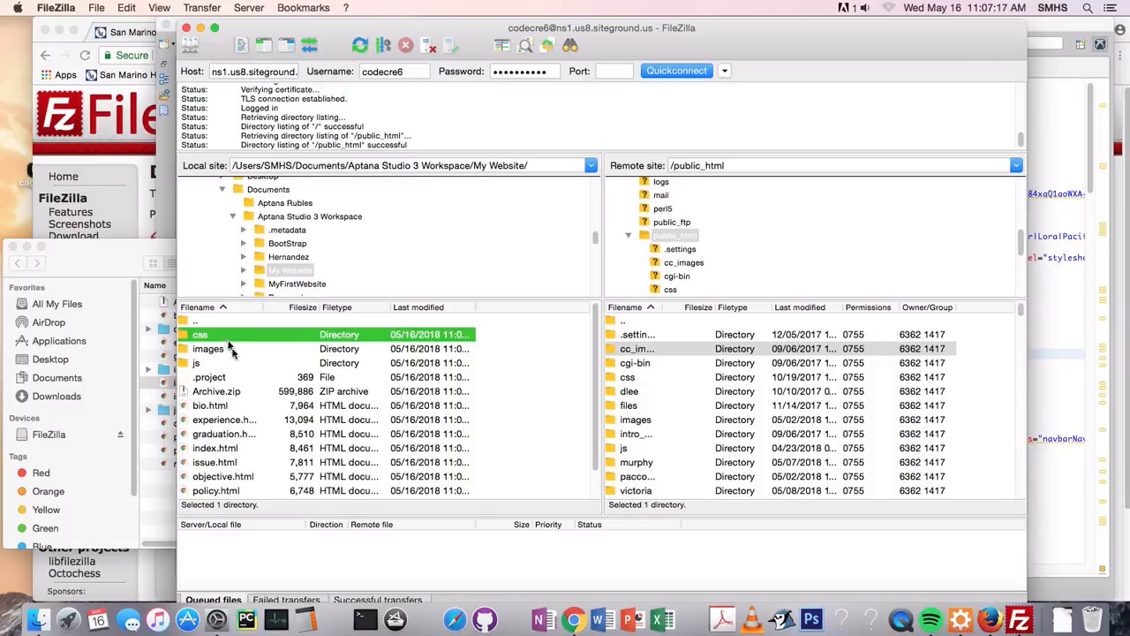
Select all files and folders in the local My Website list, from css through research.html
{"action": "scroll", "coordinate": [270, 419], "scroll_direction": "down", "scroll_amount": 2}
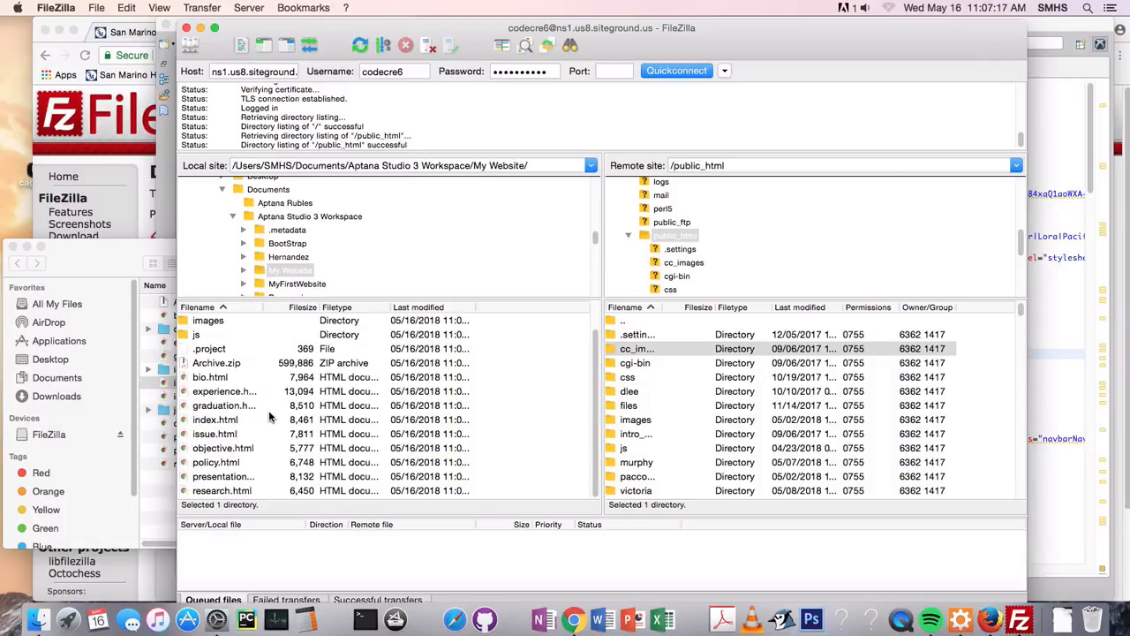
{"action": "left_click", "coordinate": [235, 491], "text": "shift"}
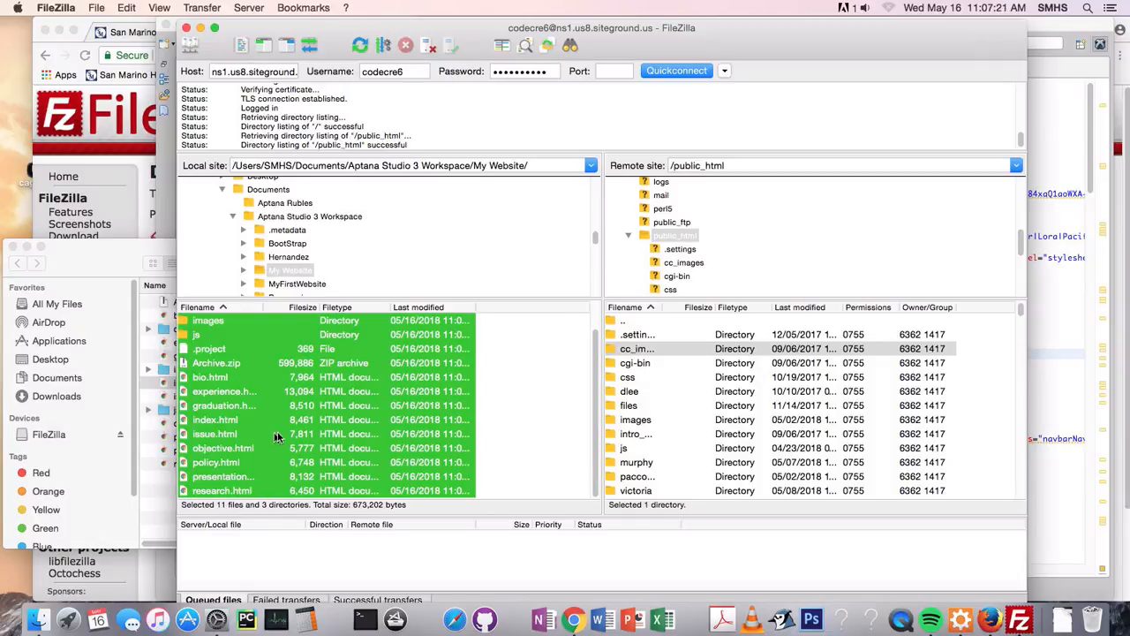
{"action": "scroll", "coordinate": [309, 399], "scroll_direction": "up", "scroll_amount": 2}
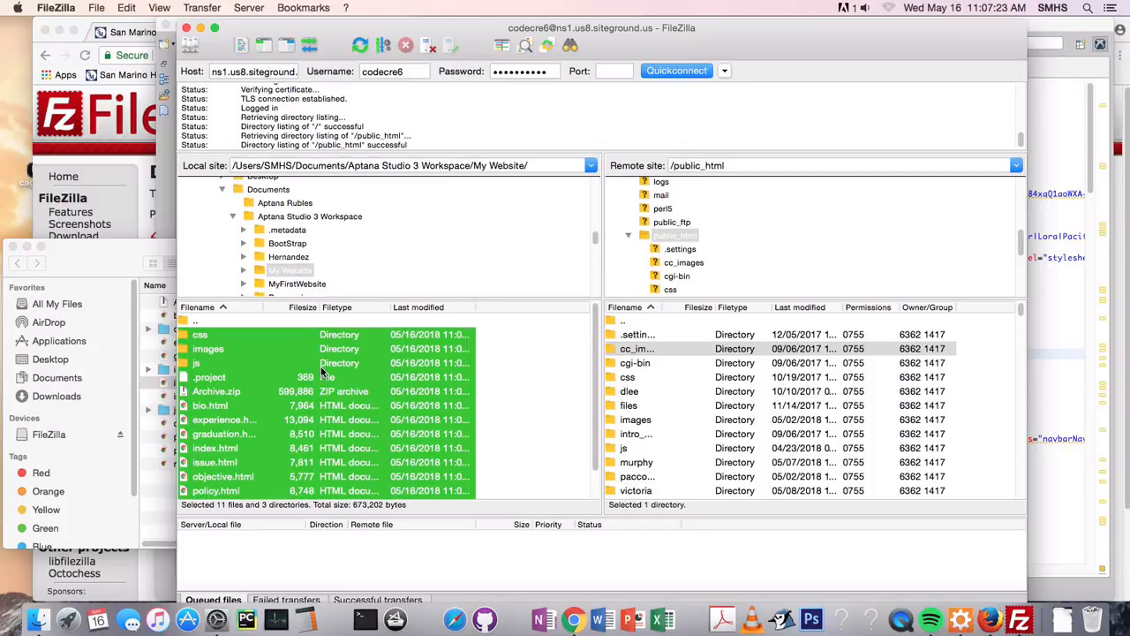
{"action": "left_click", "coordinate": [445, 395]}
{"action": "key", "text": "super+a"}
{"action": "left_click_drag", "start_coordinate": [592, 383], "coordinate": [233, 445]}
Select index.html in both the local My Website list and the remote public_html list, widening the remote Filename column to show full names
{"action": "left_click", "coordinate": [219, 449]}
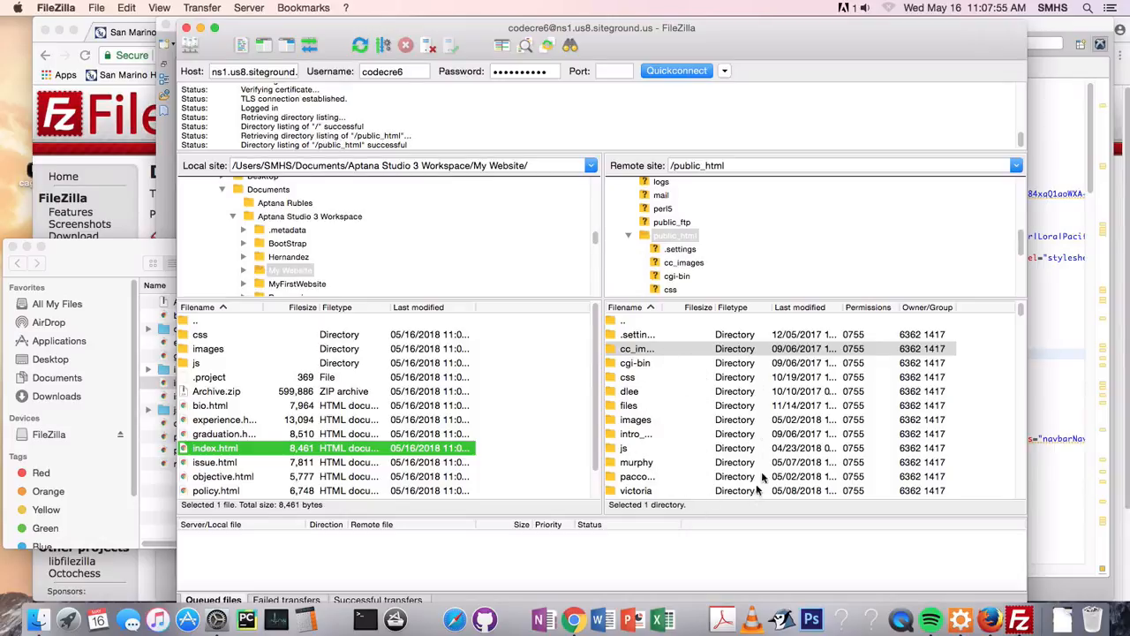
{"action": "scroll", "coordinate": [733, 450], "scroll_direction": "down", "scroll_amount": 20}
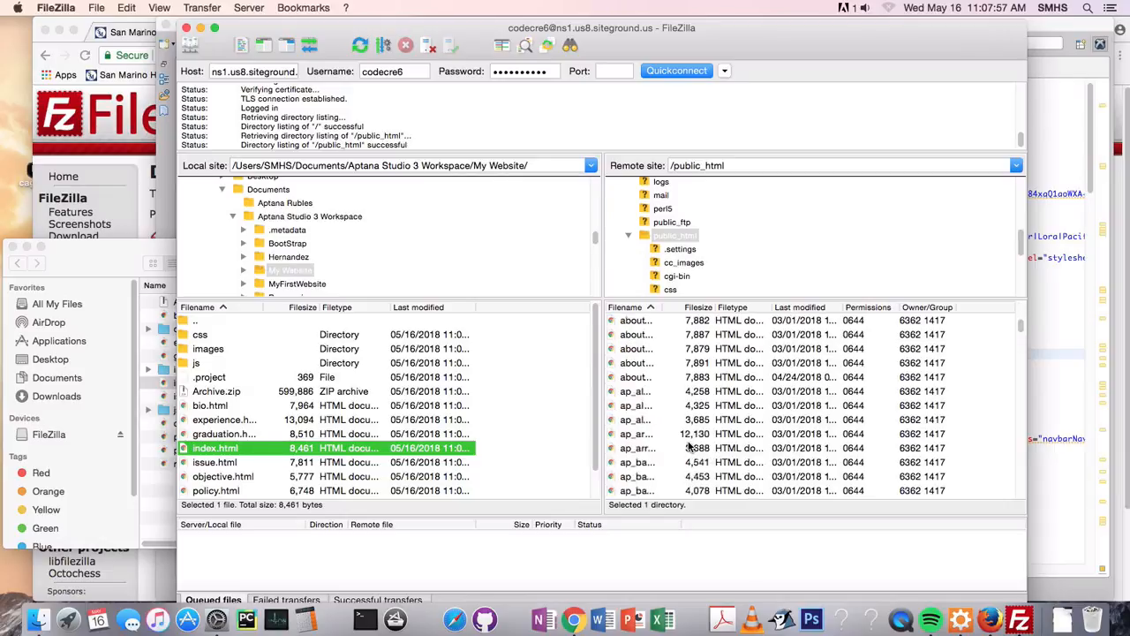
{"action": "scroll", "coordinate": [687, 450], "scroll_direction": "down", "scroll_amount": 15}
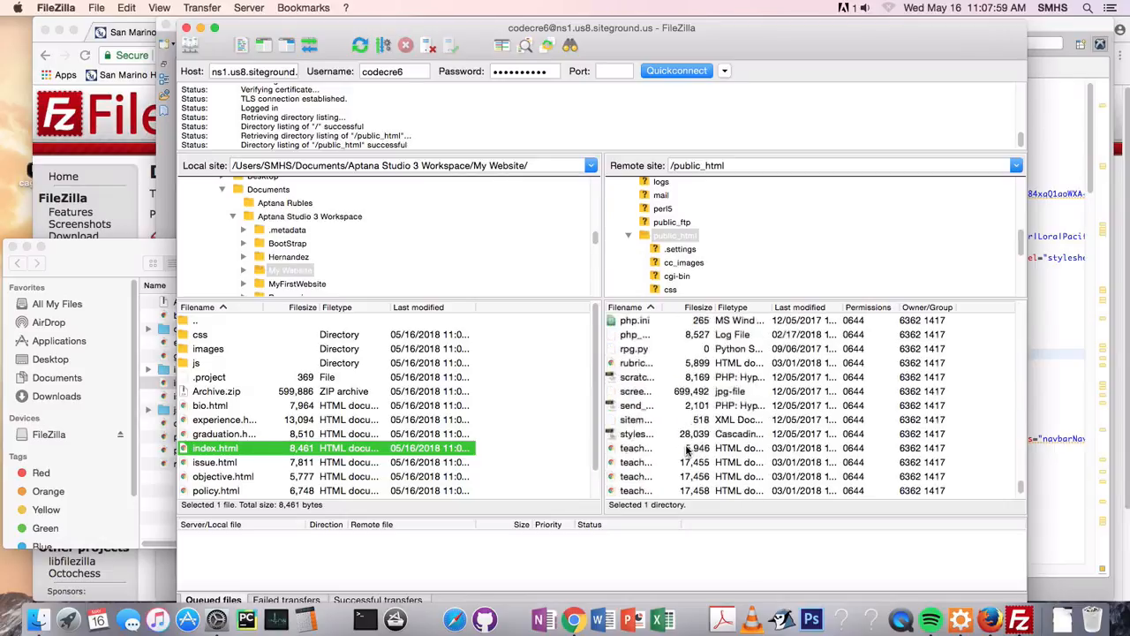
{"action": "left_click", "coordinate": [633, 378]}
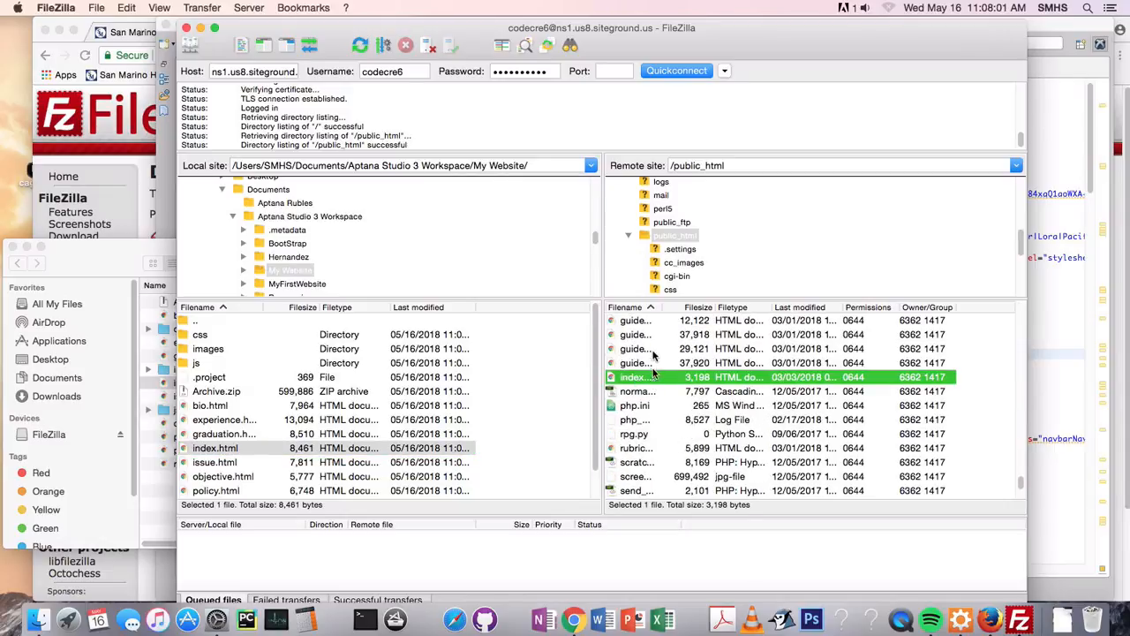
{"action": "left_click_drag", "start_coordinate": [658, 307], "coordinate": [770, 307]}
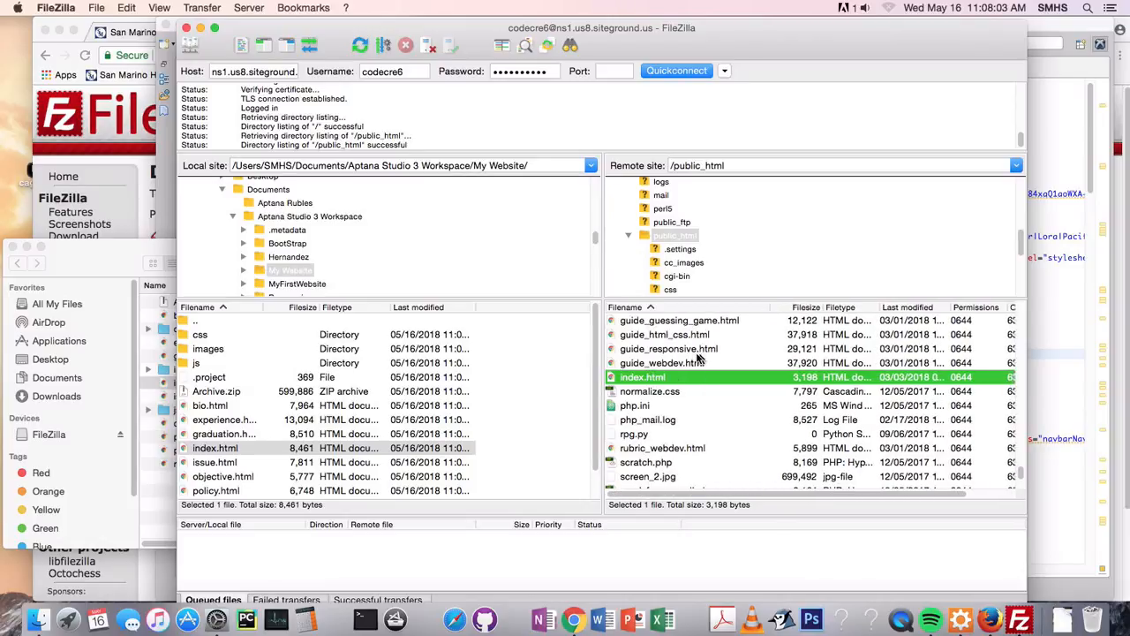
{"action": "left_click", "coordinate": [648, 366]}
{"action": "left_click", "coordinate": [648, 379]}
Select everything in the local My Website list and select the public_html folder in the remote directory tree as the upload target
{"action": "left_click", "coordinate": [332, 421]}
{"action": "left_click", "coordinate": [269, 341]}
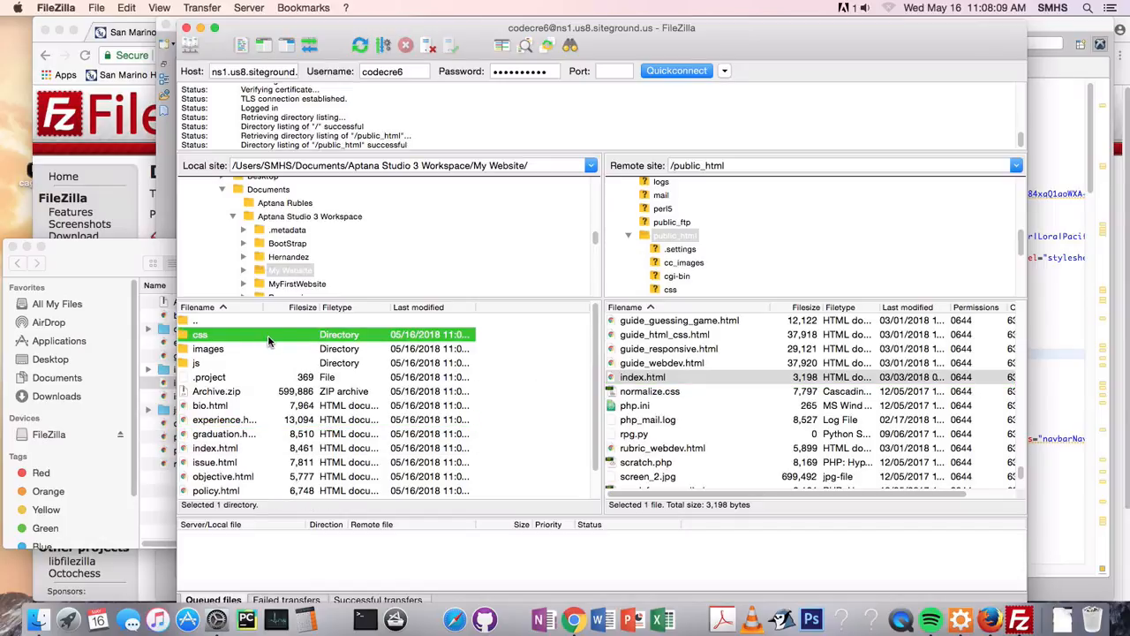
{"action": "key", "text": "super+a"}
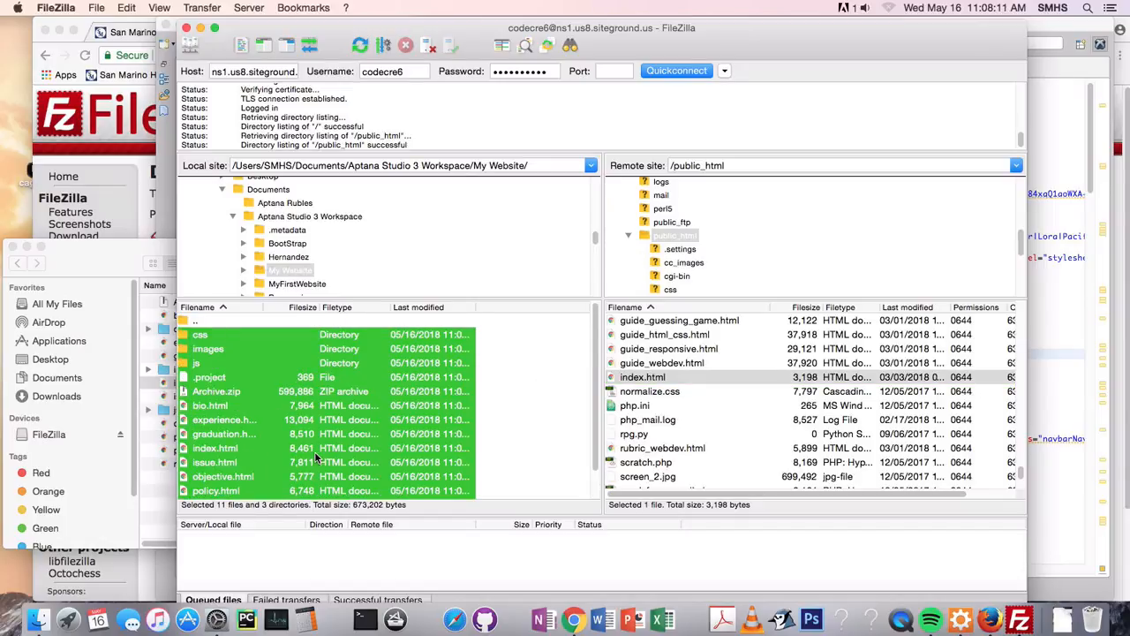
{"action": "left_click_drag", "start_coordinate": [267, 420], "coordinate": [667, 242]}
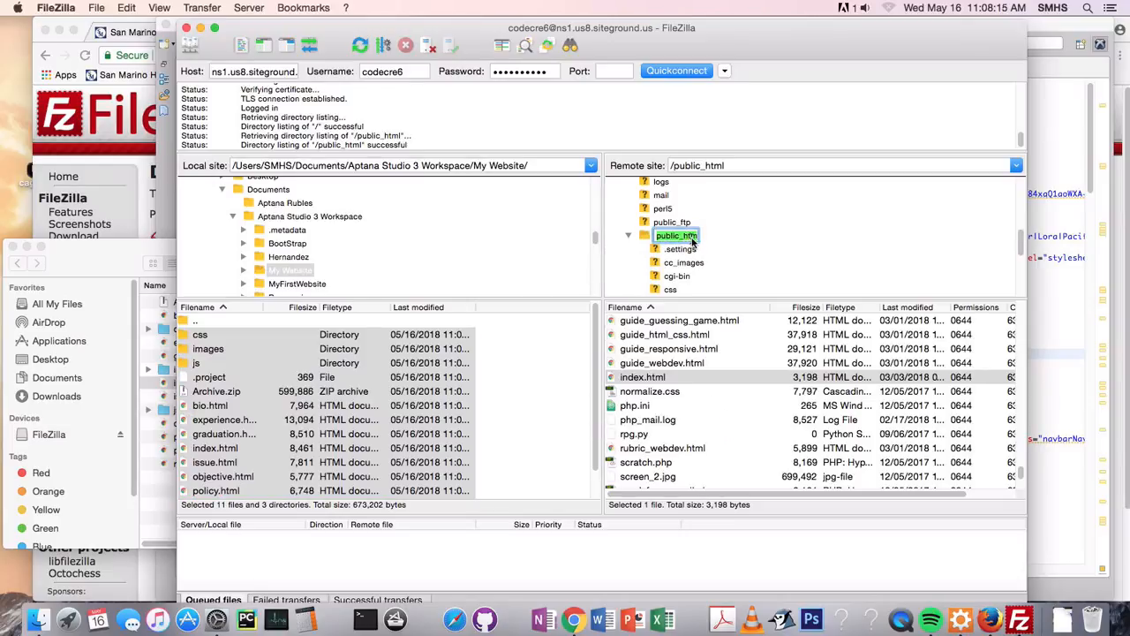
{"action": "left_click", "coordinate": [702, 239]}
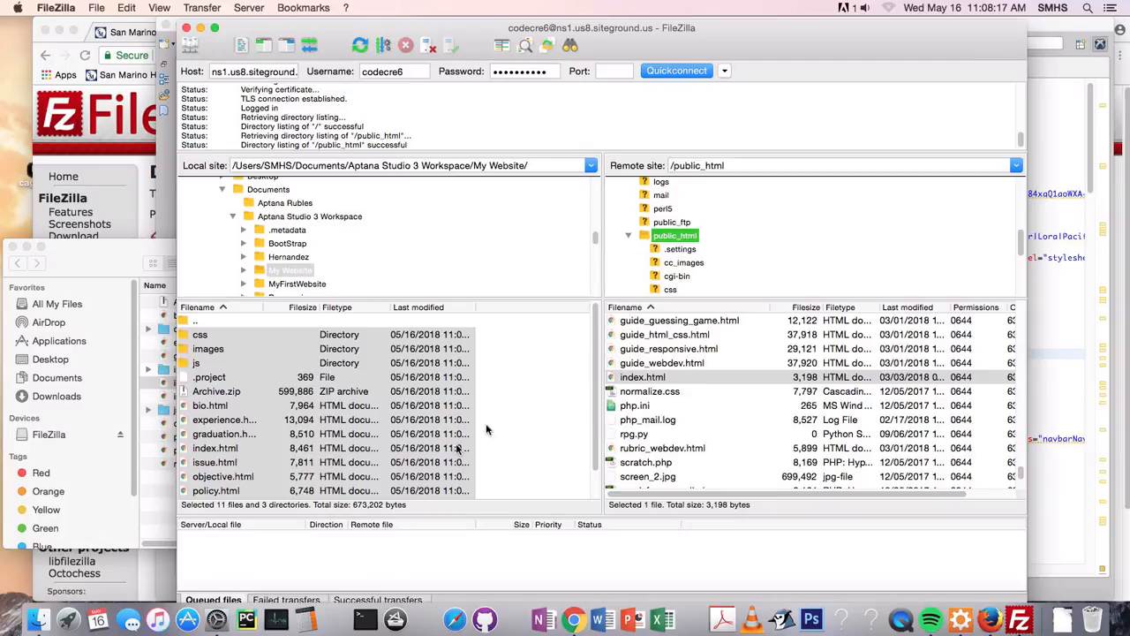
Switch to Firefox, load codecreative.us and look over the live home page
{"action": "left_click", "coordinate": [990, 620]}
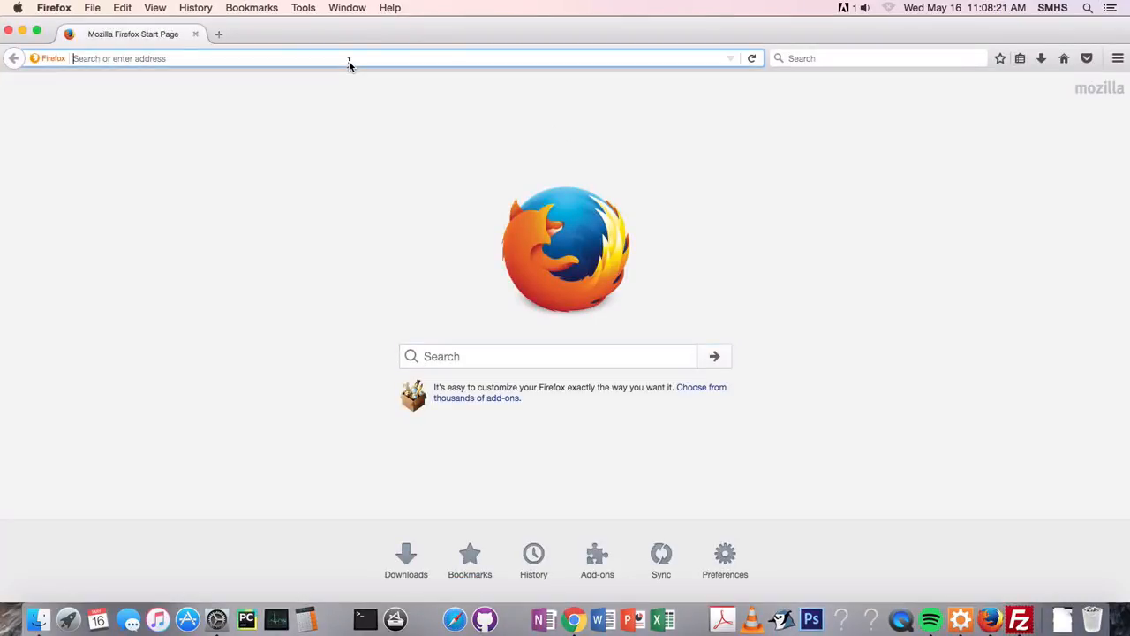
{"action": "type", "text": "codecreative.us/"}
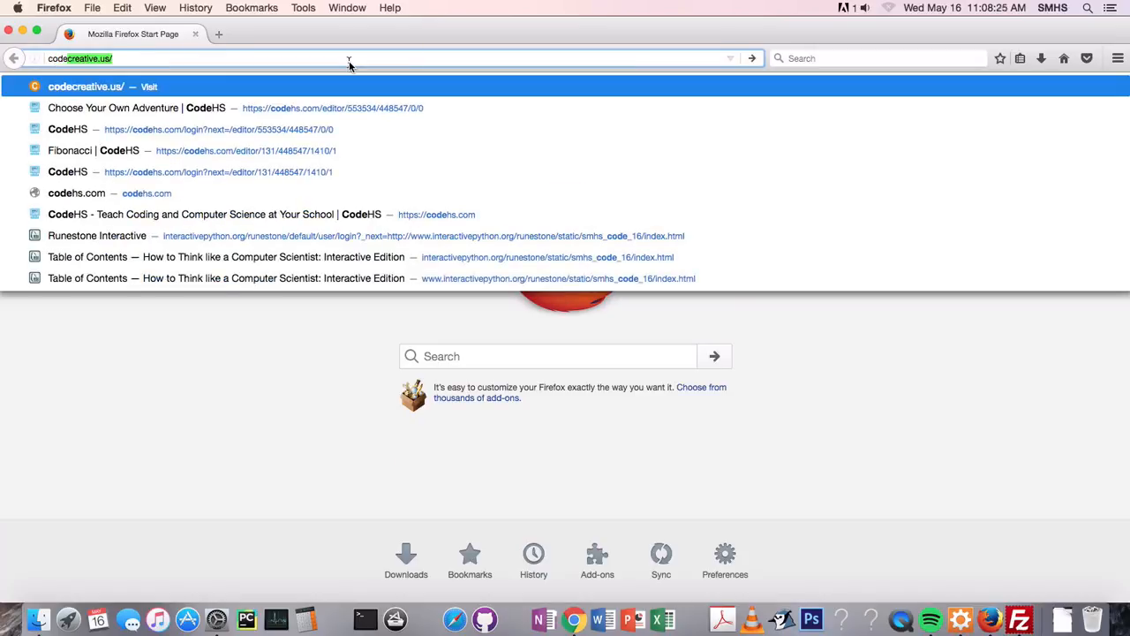
{"action": "key", "text": "Return"}
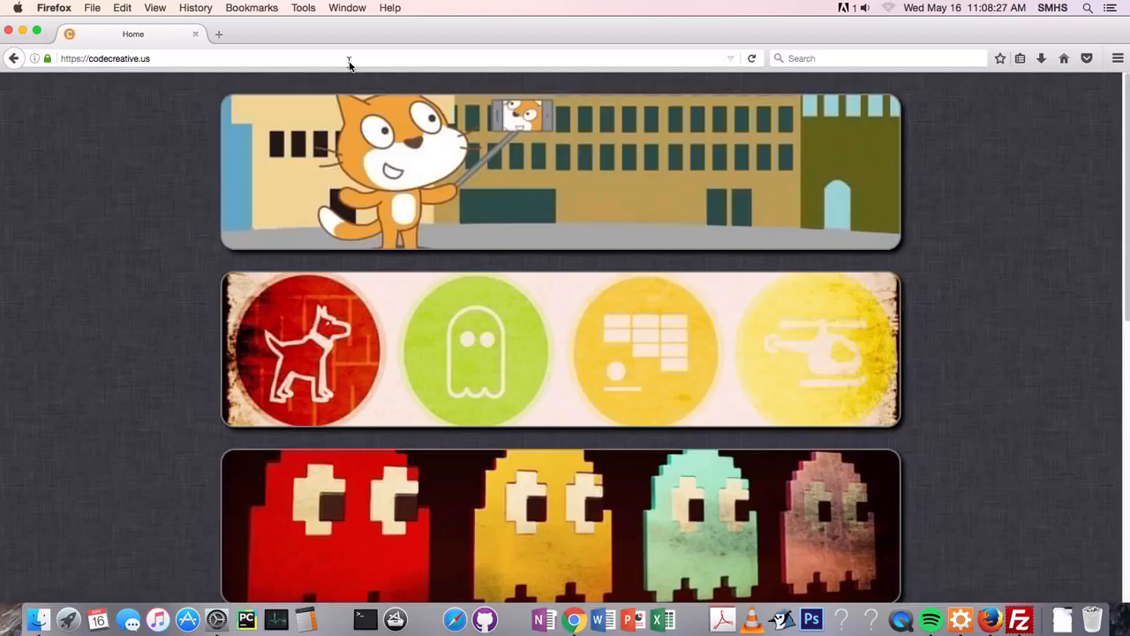
{"action": "scroll", "coordinate": [411, 398], "scroll_direction": "down", "scroll_amount": 10}
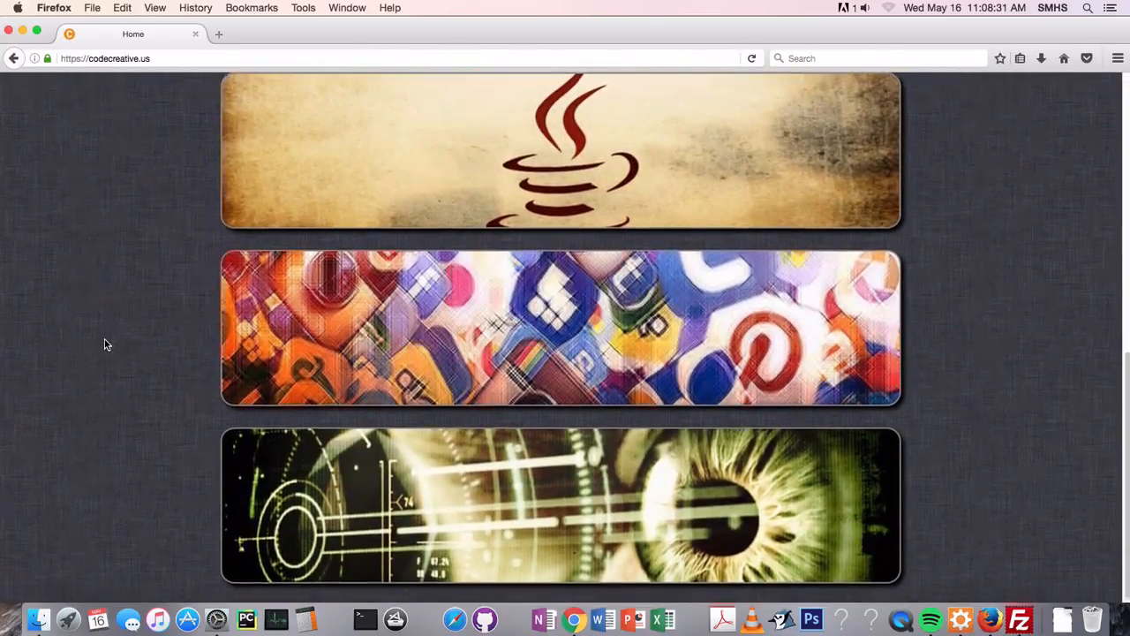
{"action": "scroll", "coordinate": [106, 327], "scroll_direction": "up", "scroll_amount": 10}
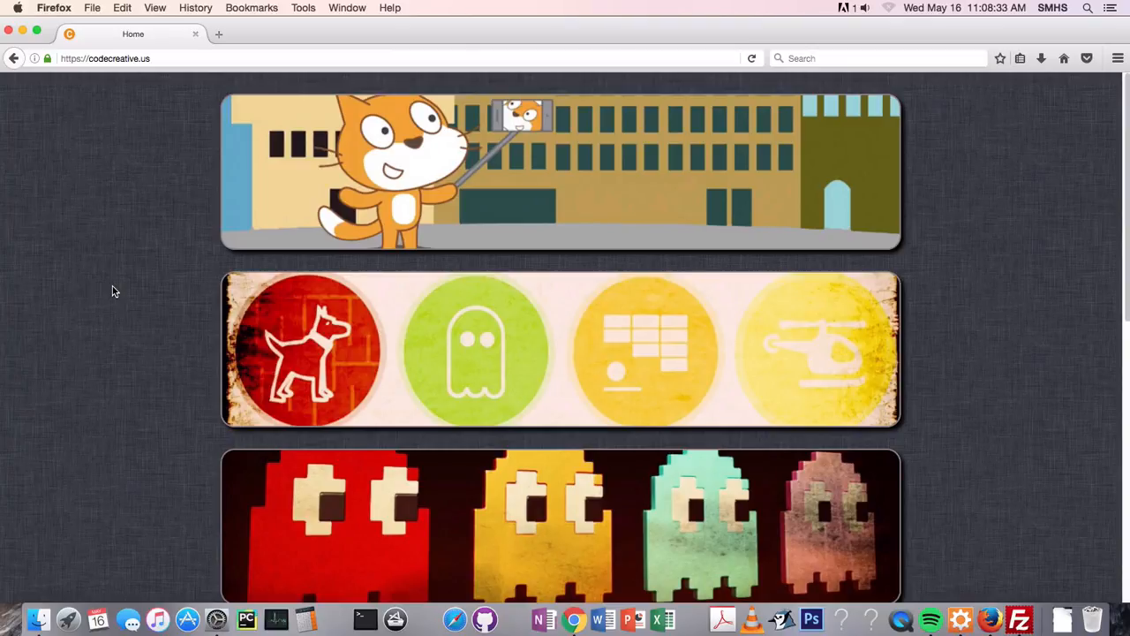